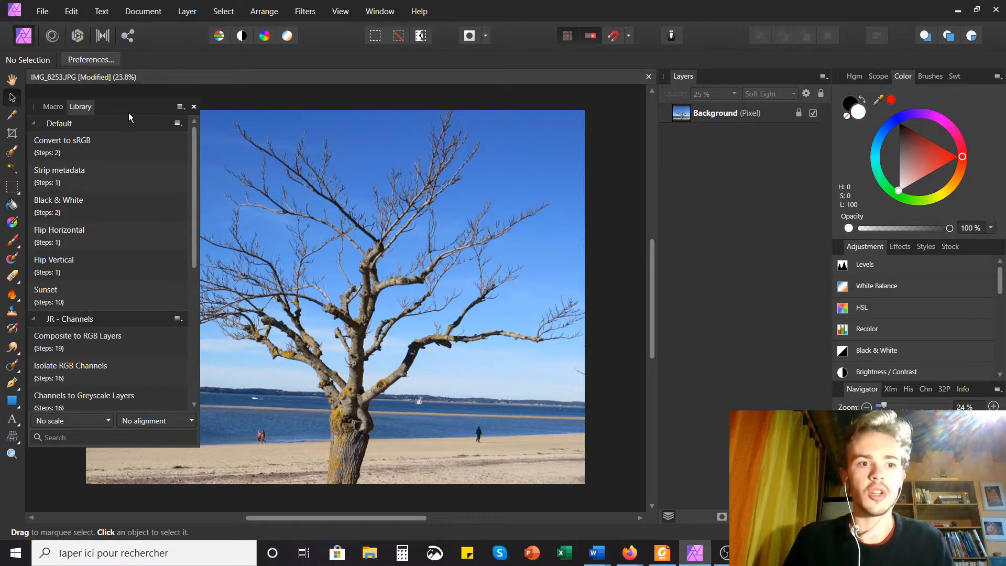
- Try the Sunset macro on the photo and undo it, keeping the Macro and Library panels docked beside the canvas
{"action": "left_click", "coordinate": [59, 294]}
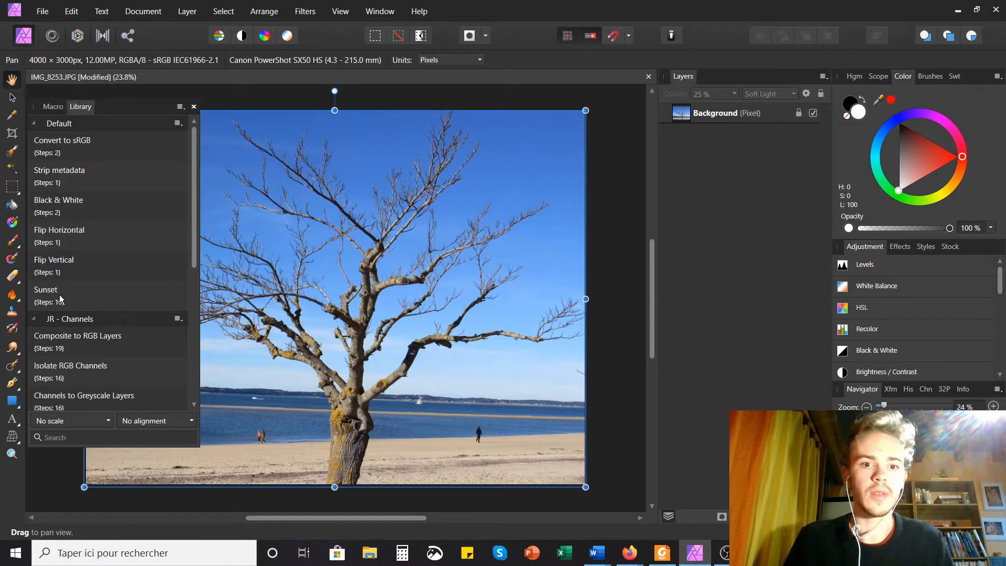
{"action": "left_click_drag", "start_coordinate": [152, 105], "coordinate": [27, 174]}
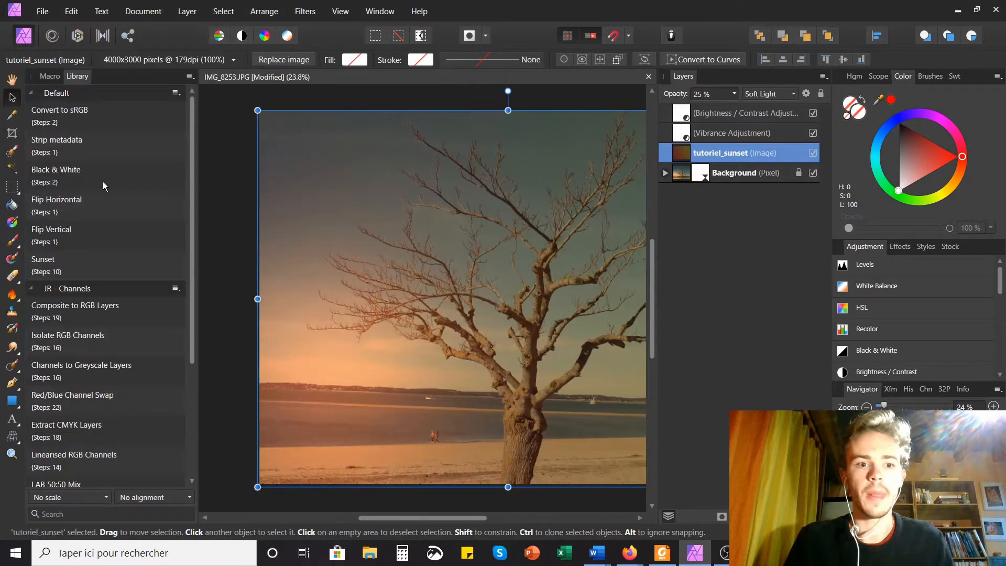
{"action": "key", "text": "ctrl+0"}
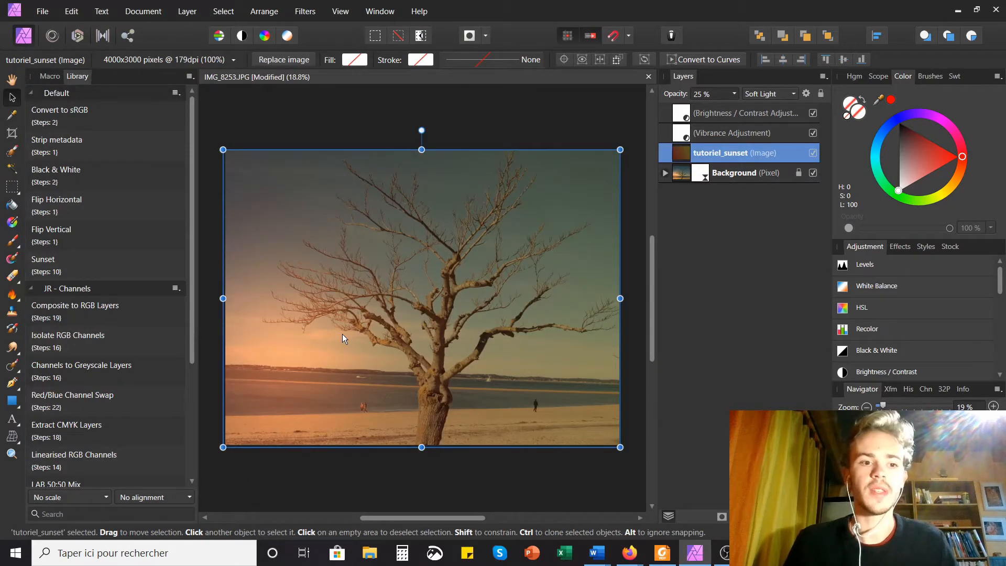
{"action": "key", "text": "ctrl+z"}
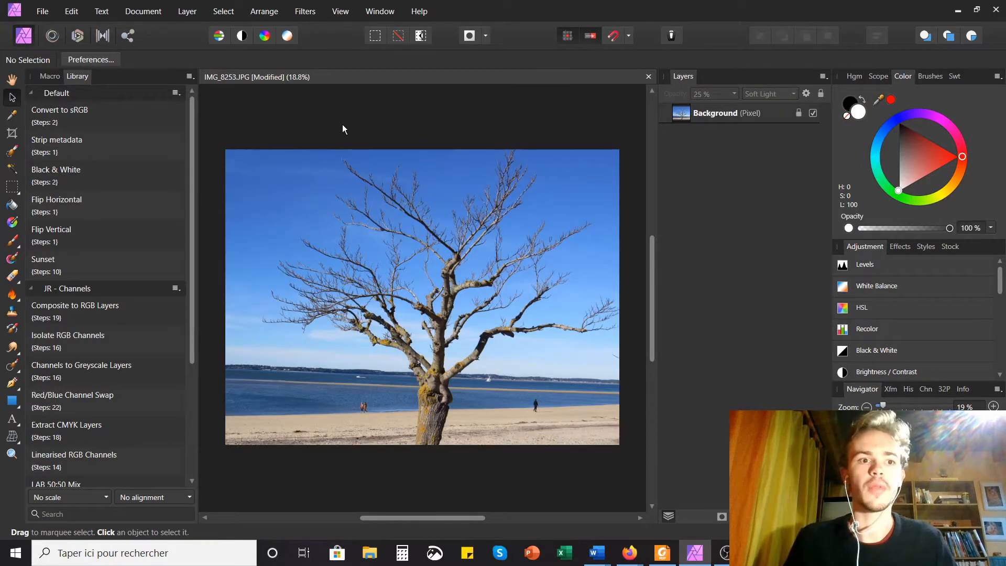
- Examine the Macro and Library panels and the list of studio panels that can be shown
{"action": "left_click", "coordinate": [50, 76]}
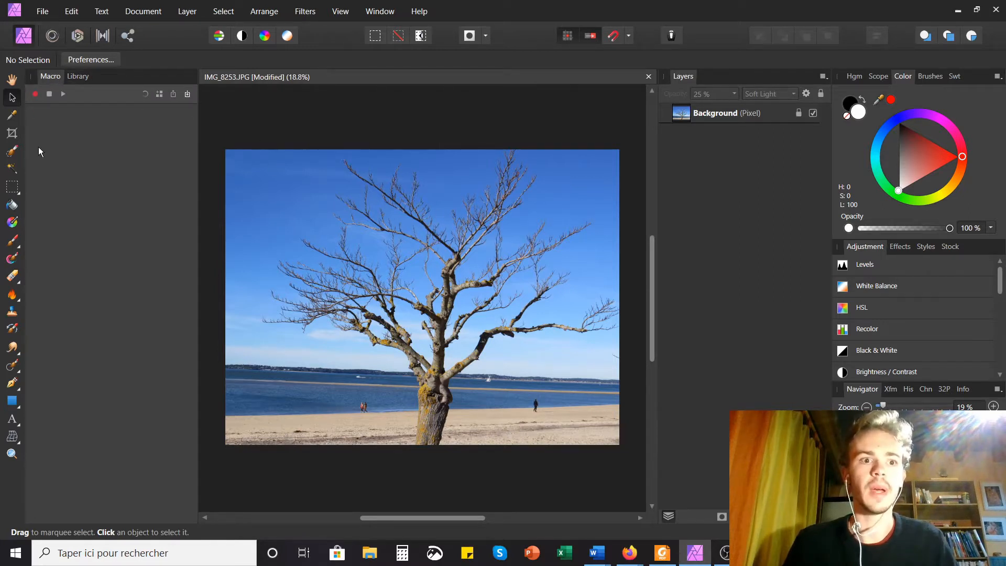
{"action": "left_click", "coordinate": [339, 11]}
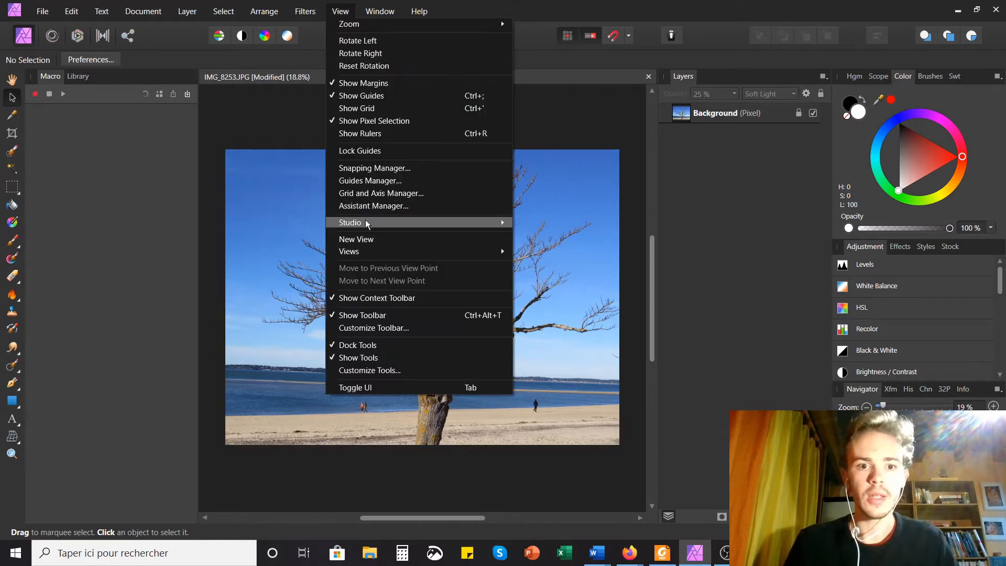
{"action": "mouse_move", "coordinate": [366, 220]}
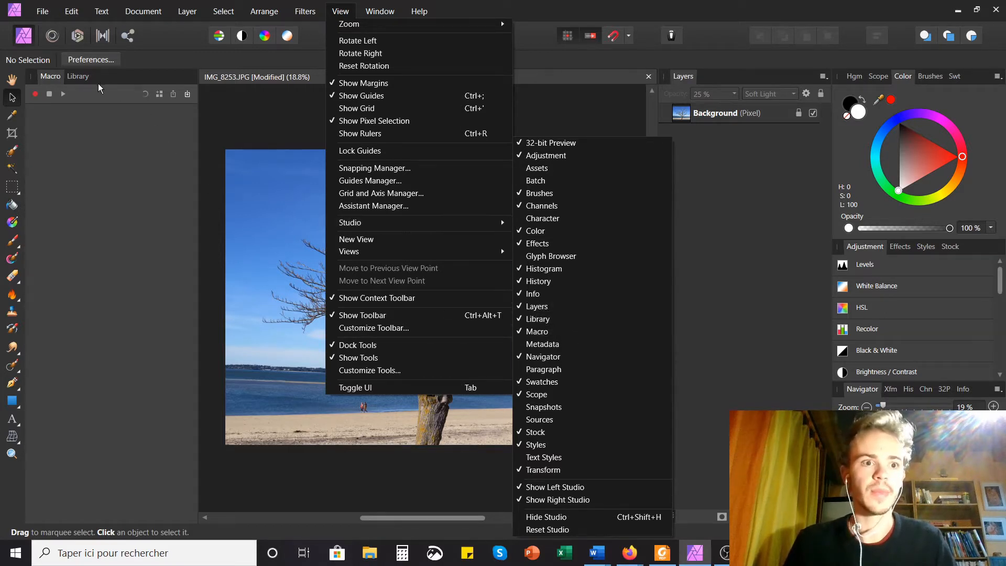
{"action": "left_click", "coordinate": [101, 208]}
{"action": "left_click", "coordinate": [78, 76]}
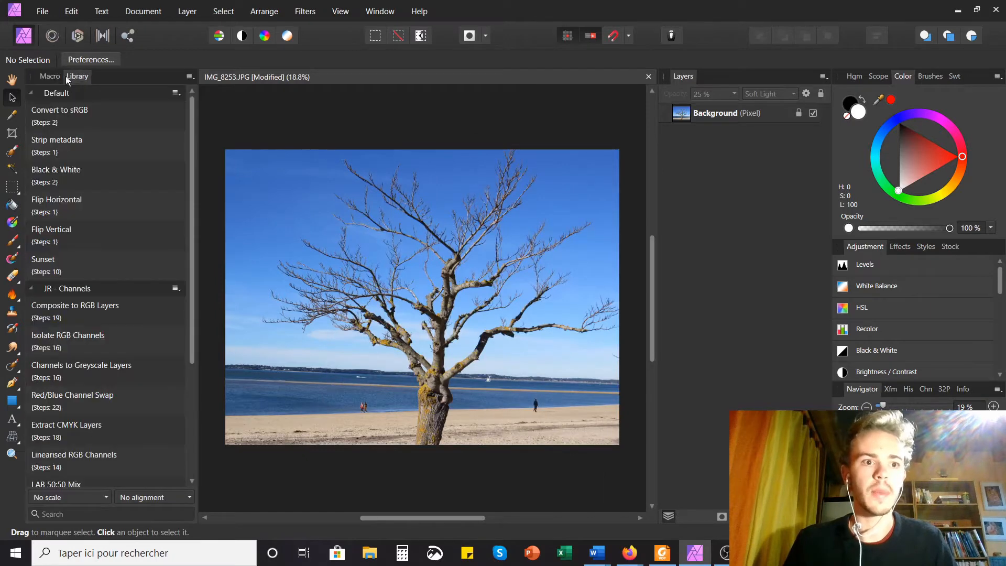
- Start recording a new macro and add a Vibrance adjustment layer above the Background
{"action": "left_click", "coordinate": [57, 78]}
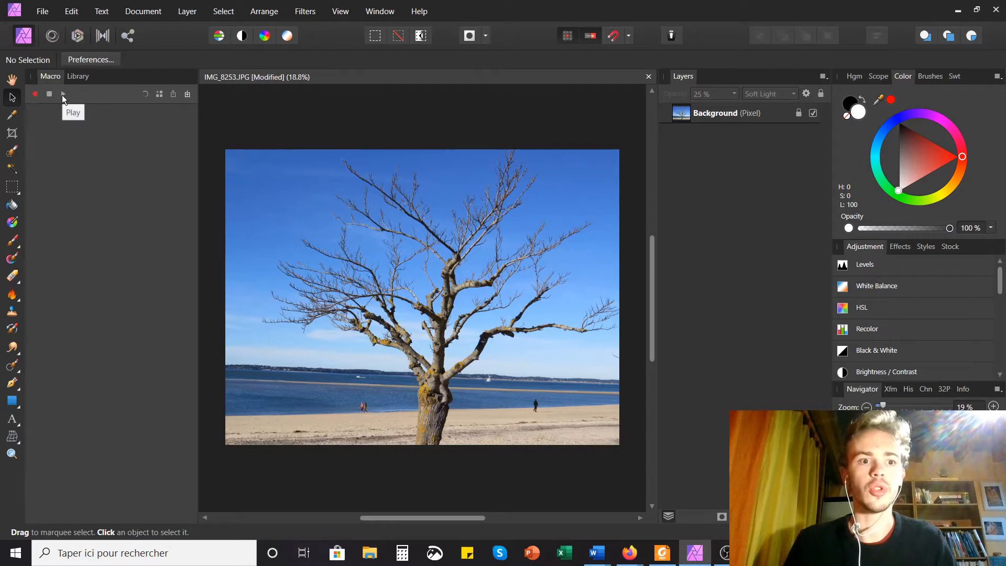
{"action": "left_click", "coordinate": [35, 95]}
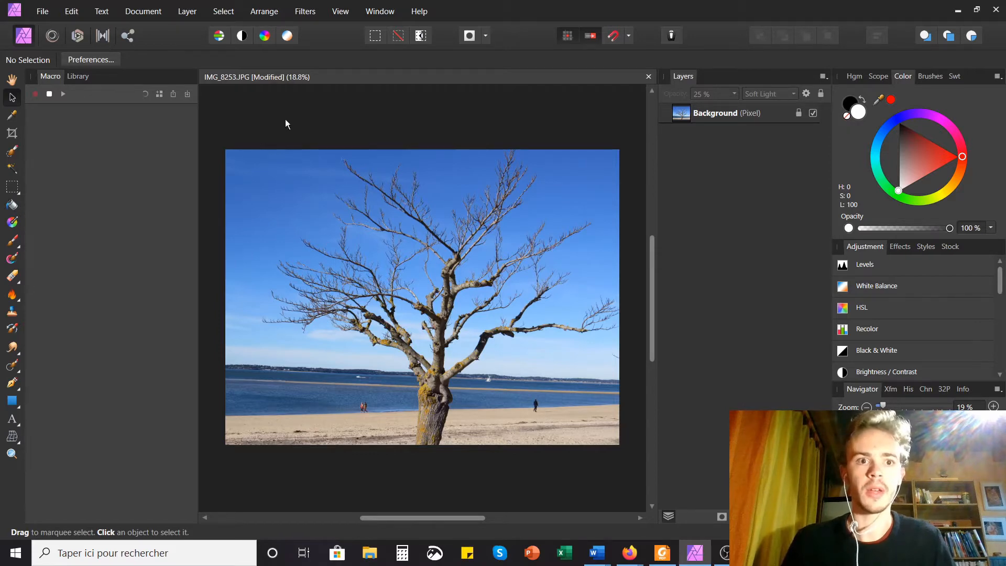
{"action": "left_click", "coordinate": [187, 11]}
{"action": "mouse_move", "coordinate": [248, 141]}
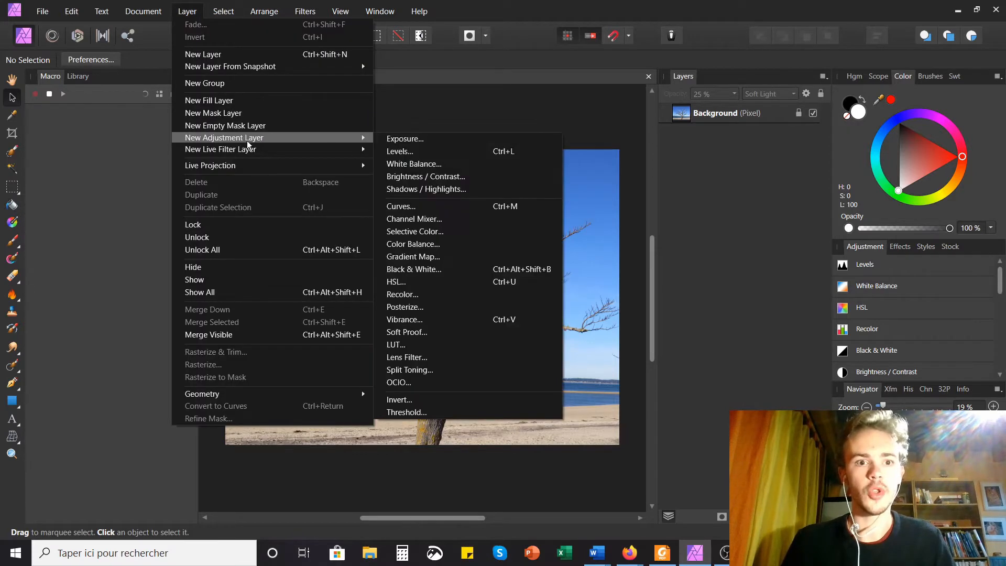
{"action": "left_click", "coordinate": [436, 318]}
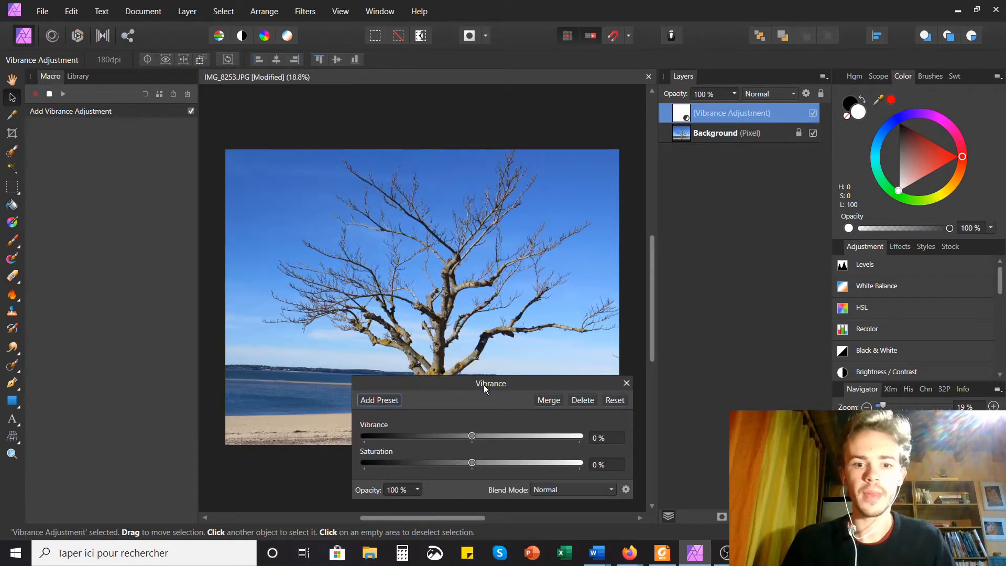
- Set the Vibrance adjustment's saturation to -15 % and try its layer opacity at 20 % before restoring 100 %
{"action": "left_click_drag", "start_coordinate": [483, 384], "coordinate": [715, 247]}
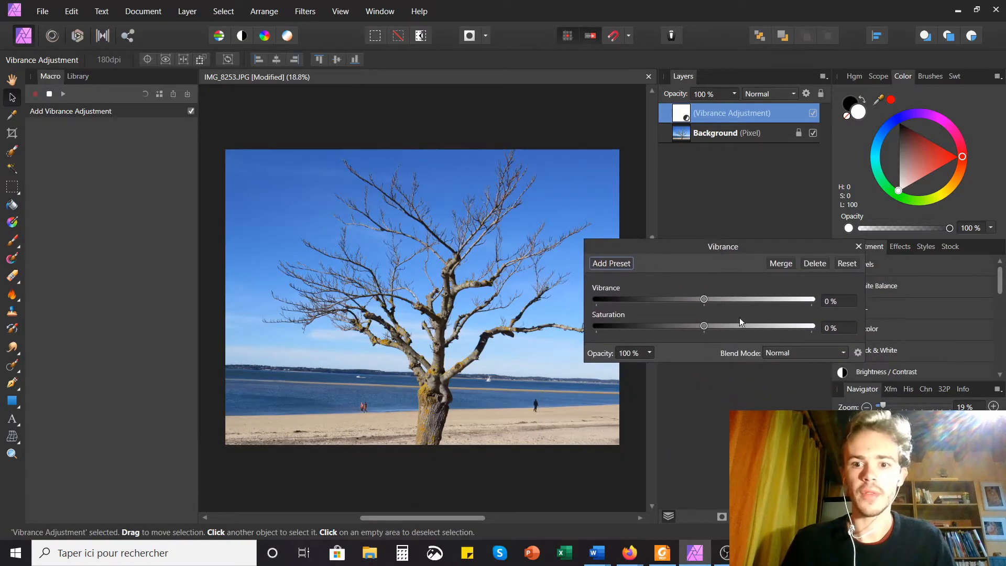
{"action": "left_click_drag", "start_coordinate": [704, 326], "coordinate": [689, 330]}
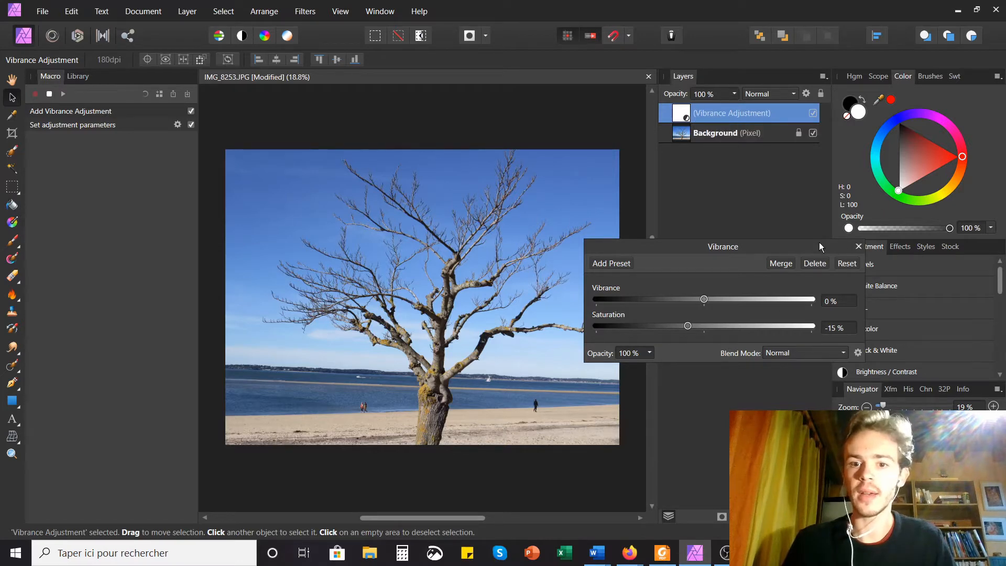
{"action": "left_click", "coordinate": [858, 247]}
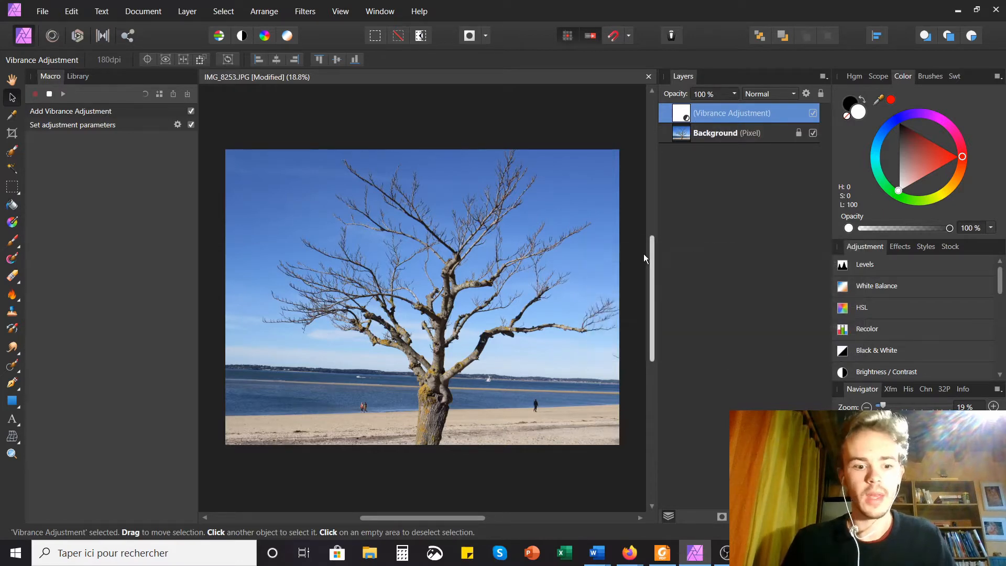
{"action": "key", "text": "2"}
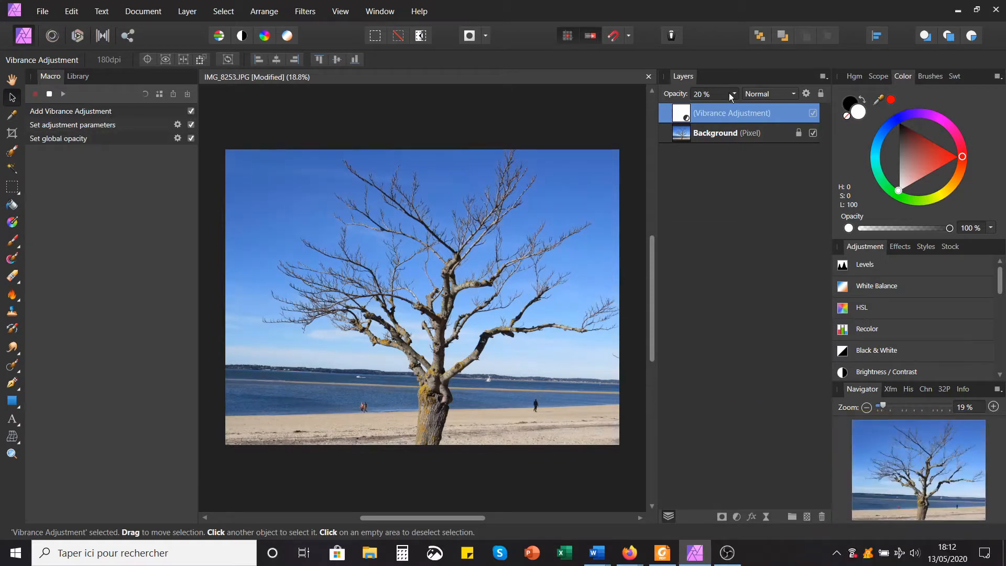
{"action": "key", "text": "0"}
- Add a Brightness / Contrast adjustment layer with contrast at -20 % and review its recorded parameters in the macro
{"action": "left_click", "coordinate": [198, 8]}
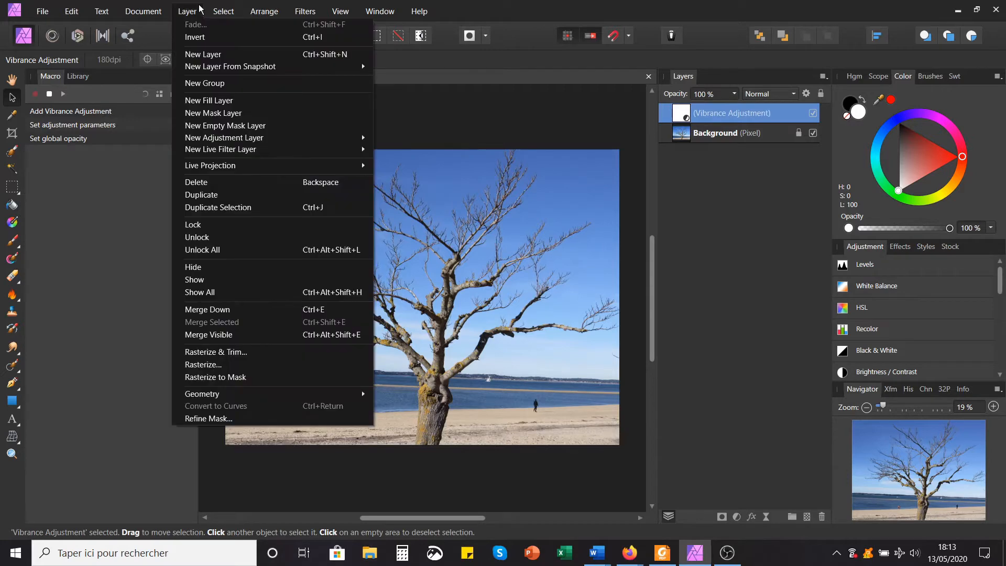
{"action": "mouse_move", "coordinate": [247, 140]}
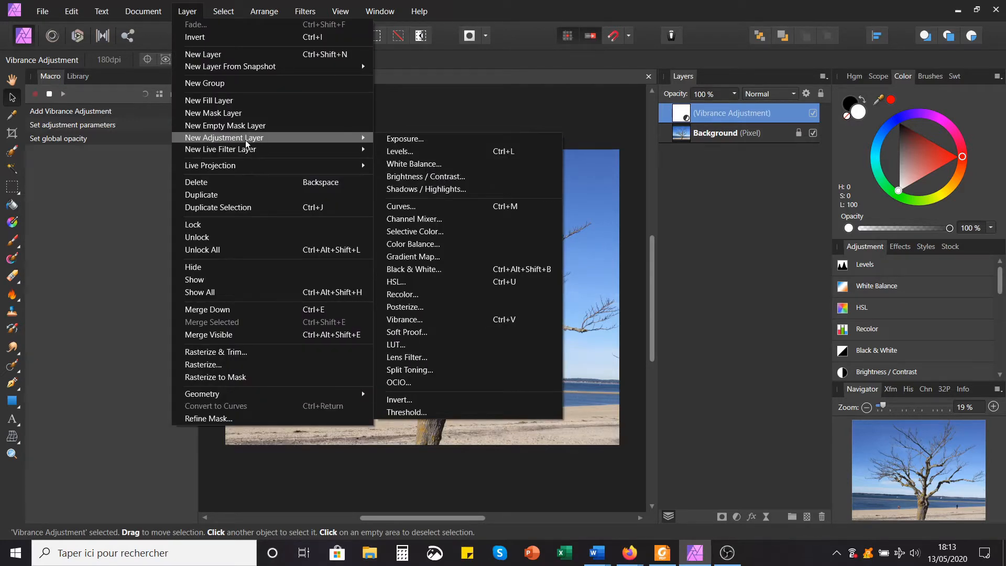
{"action": "left_click", "coordinate": [434, 181]}
{"action": "left_click_drag", "start_coordinate": [655, 229], "coordinate": [656, 268]}
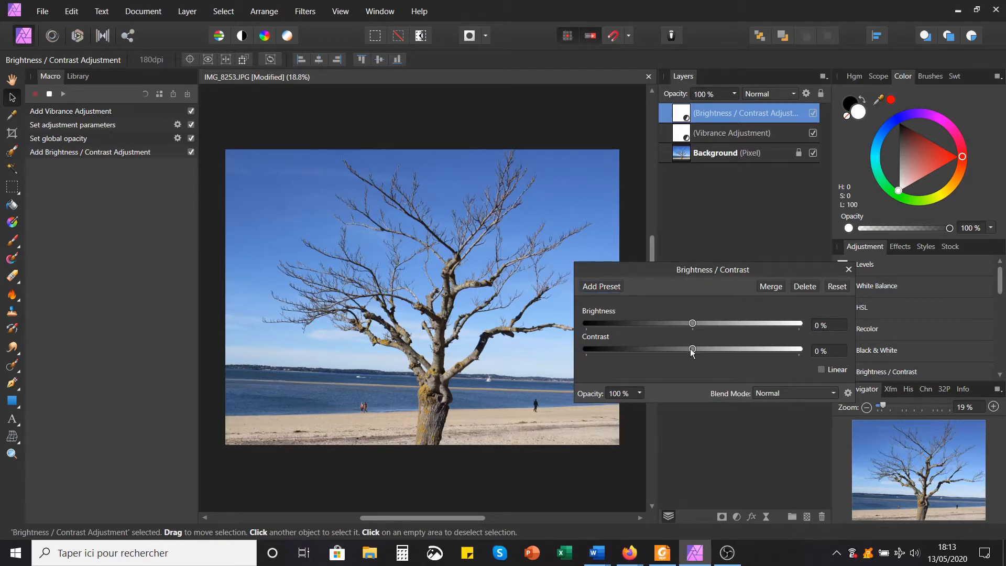
{"action": "left_click_drag", "start_coordinate": [693, 350], "coordinate": [672, 353]}
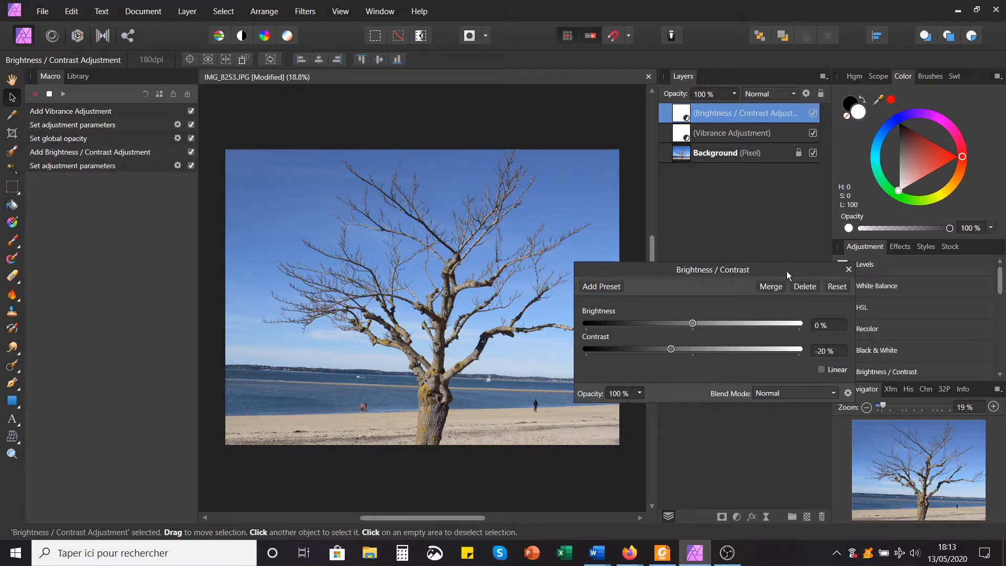
{"action": "left_click", "coordinate": [849, 269]}
{"action": "left_click", "coordinate": [177, 166]}
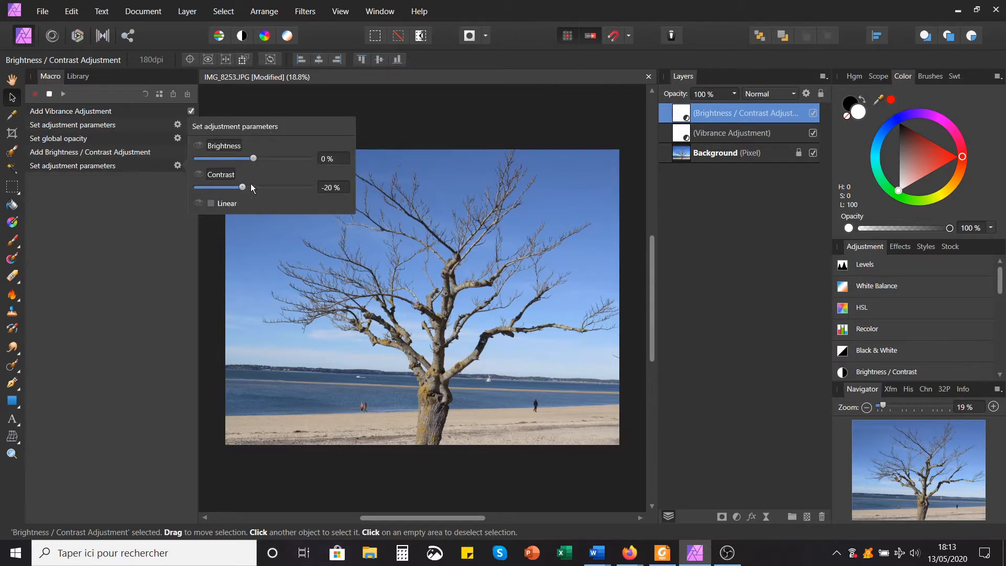
{"action": "left_click", "coordinate": [127, 232]}
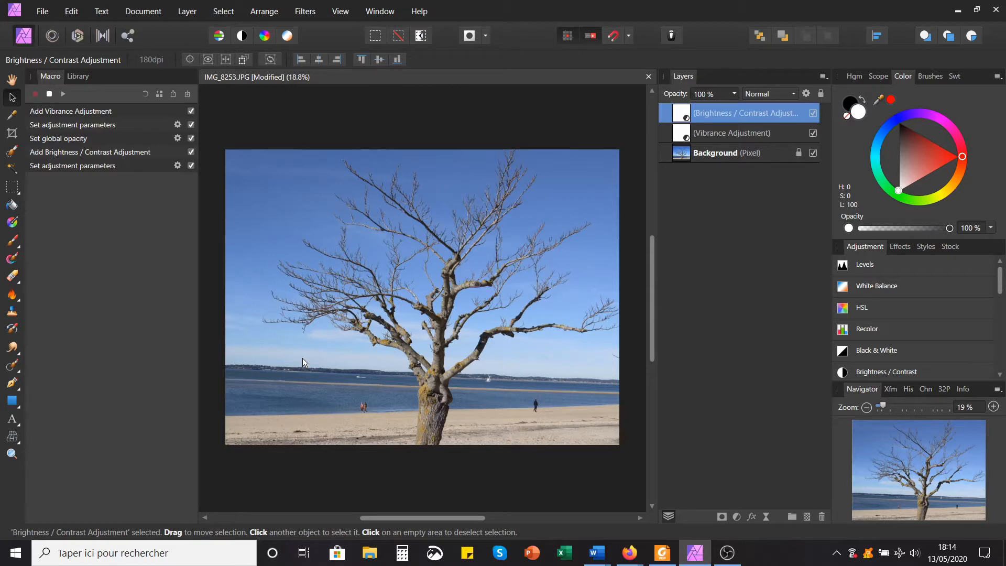
- Record the selection of the Background layer in the macro, identifying the layer by its name
{"action": "left_click", "coordinate": [694, 154]}
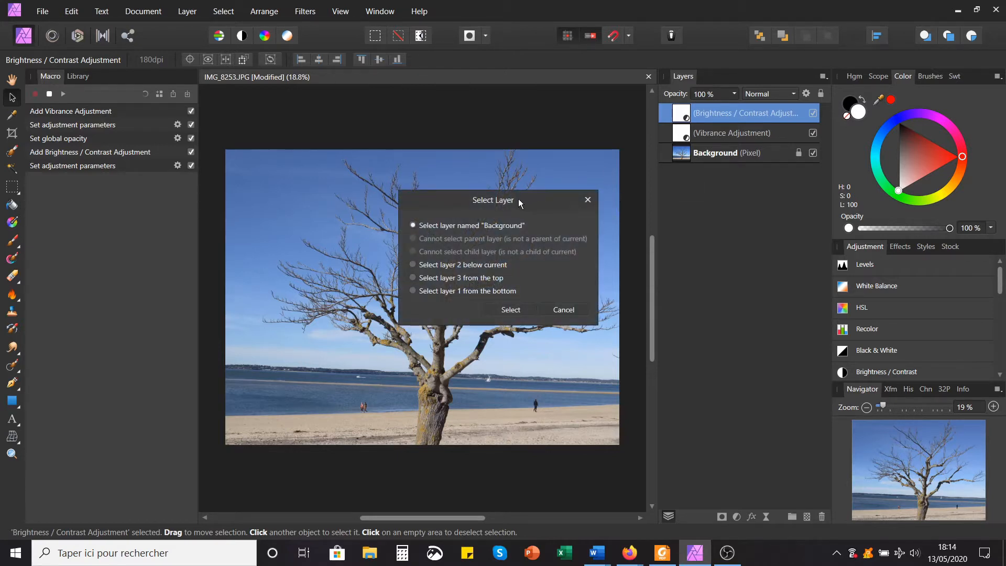
{"action": "left_click_drag", "start_coordinate": [514, 199], "coordinate": [533, 195]}
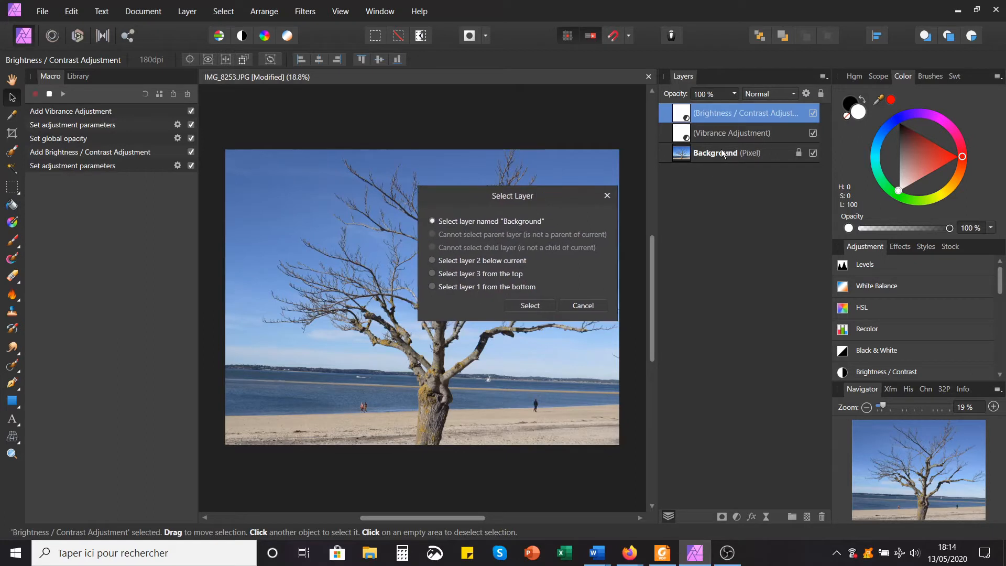
{"action": "left_click_drag", "start_coordinate": [520, 207], "coordinate": [443, 187]}
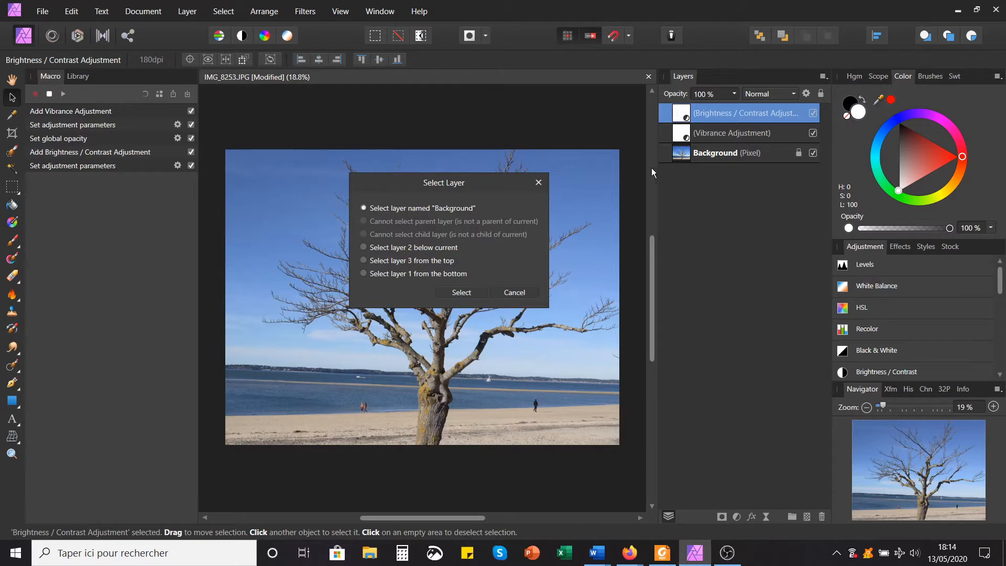
{"action": "left_click", "coordinate": [459, 292]}
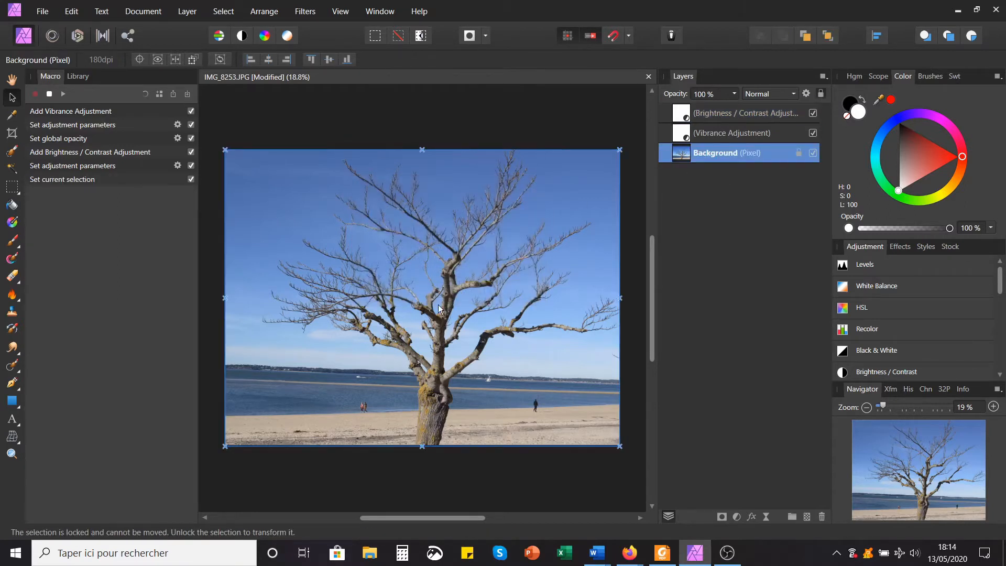
- Add a live Lighting filter to the Background layer and move the spot light's source to the photo's upper-left corner, at about 48 % distance
{"action": "left_click", "coordinate": [188, 12]}
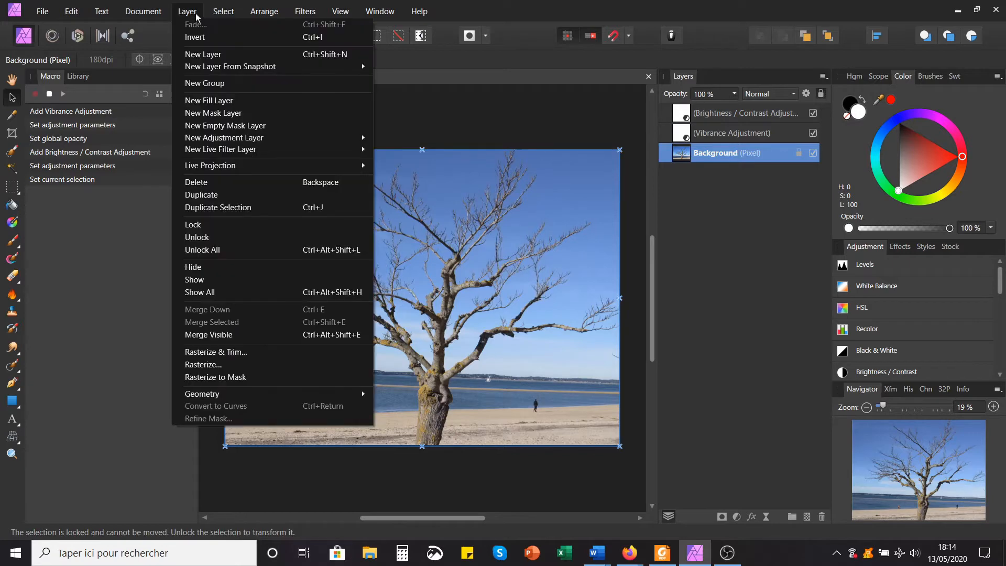
{"action": "mouse_move", "coordinate": [238, 151]}
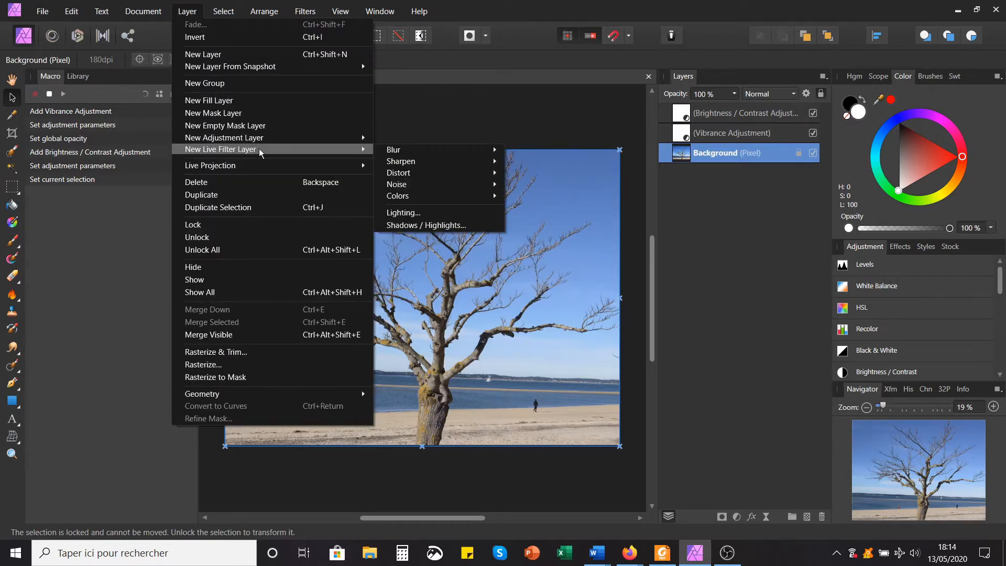
{"action": "left_click", "coordinate": [426, 211]}
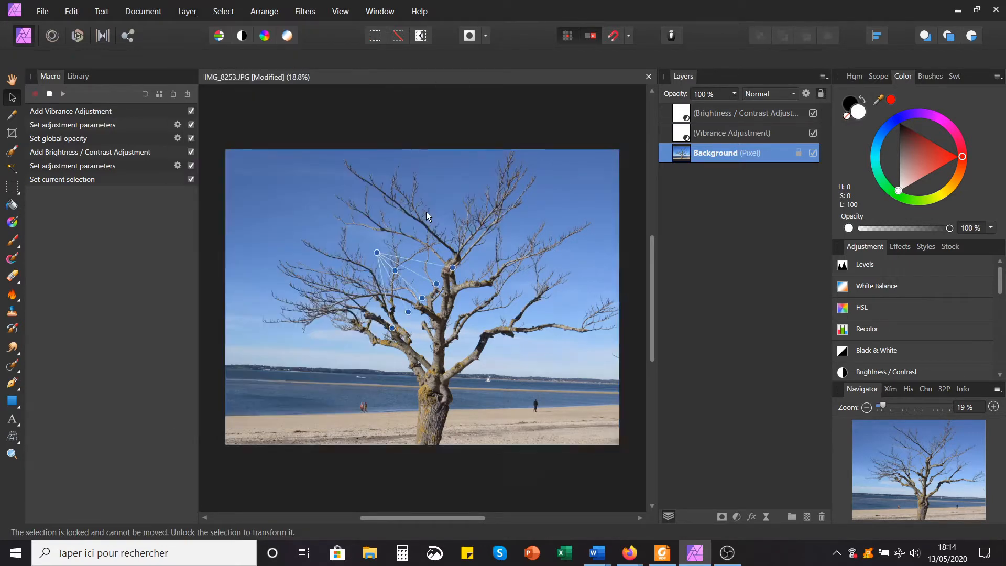
{"action": "left_click_drag", "start_coordinate": [478, 88], "coordinate": [695, 72]}
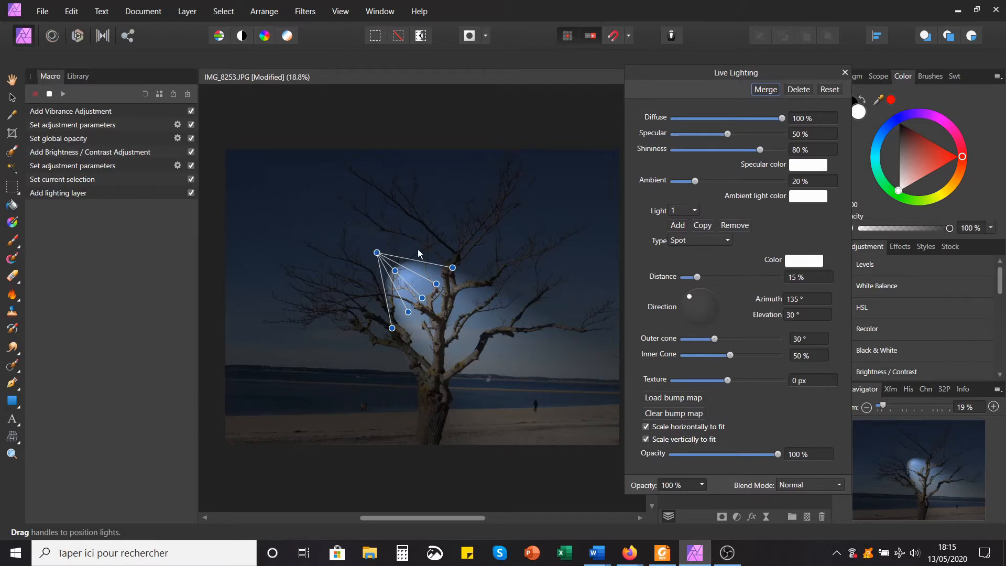
{"action": "left_click_drag", "start_coordinate": [380, 255], "coordinate": [271, 167]}
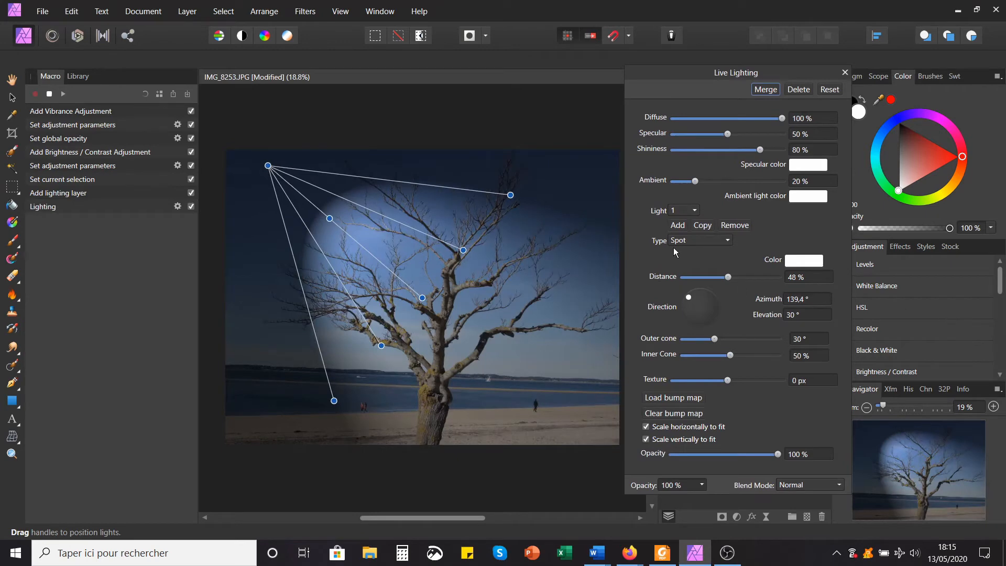
- Change the light type to Point and set Diffuse to 57 % and Specular to 63 %
{"action": "left_click", "coordinate": [702, 240]}
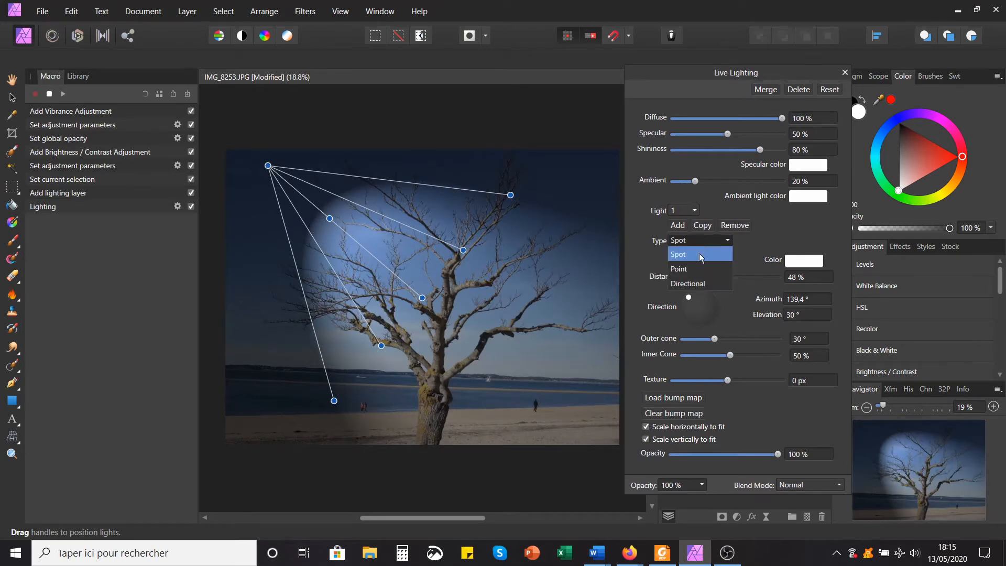
{"action": "left_click", "coordinate": [689, 268]}
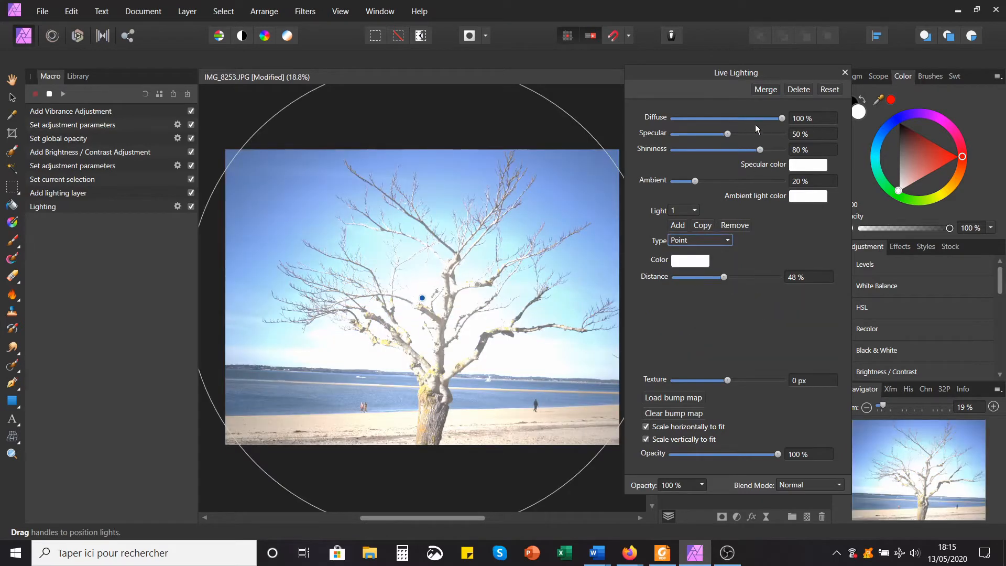
{"action": "left_click_drag", "start_coordinate": [782, 120], "coordinate": [748, 143]}
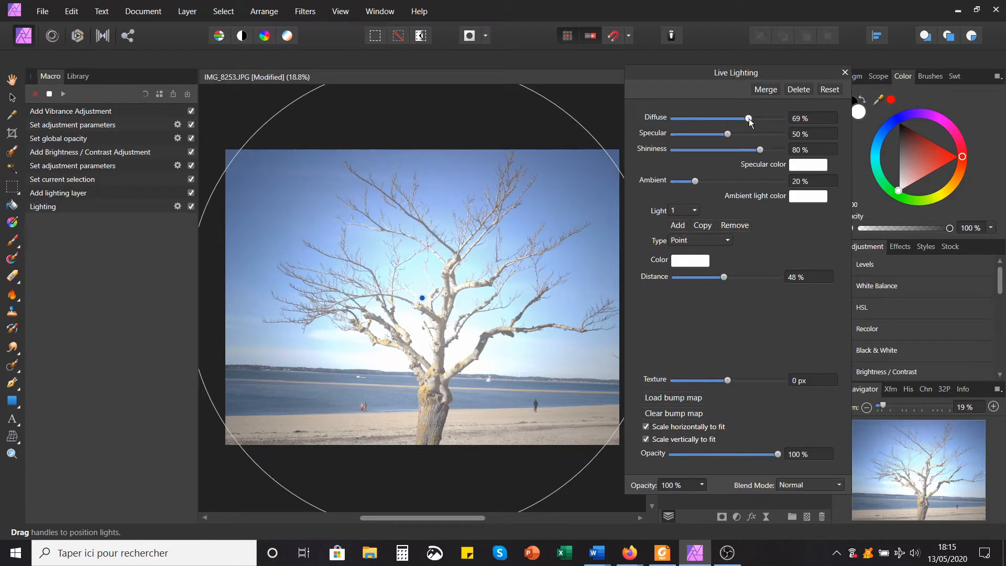
{"action": "left_click_drag", "start_coordinate": [749, 122], "coordinate": [743, 169]}
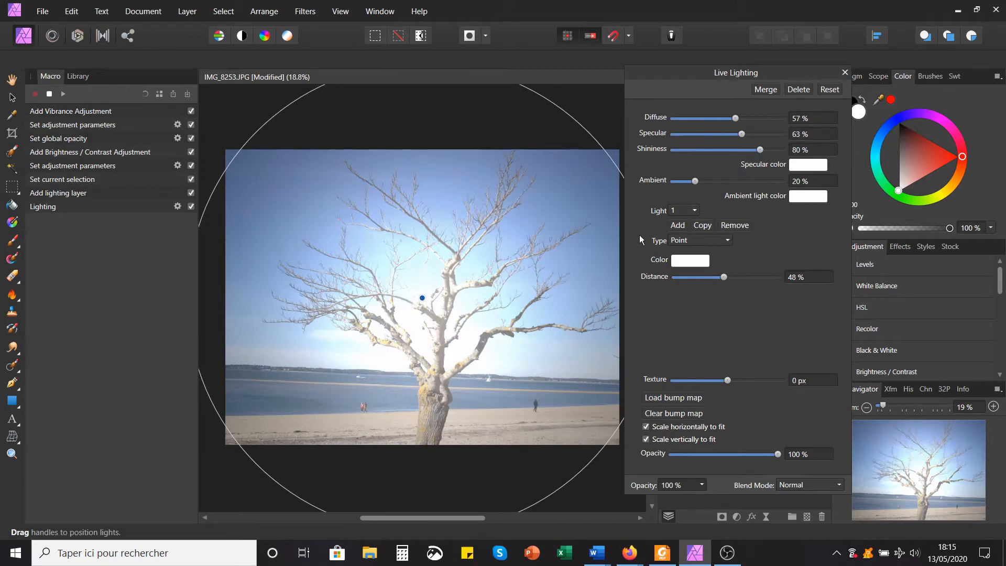
- Set the lighting filter's Specular to 57 % and its Shininess to 27 %
{"action": "left_click_drag", "start_coordinate": [742, 135], "coordinate": [734, 138]}
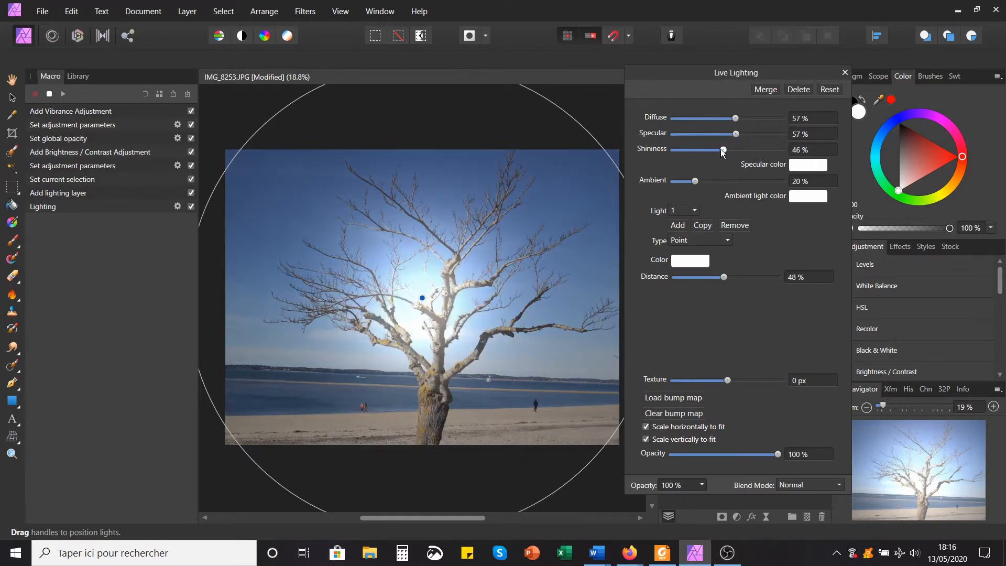
{"action": "left_click_drag", "start_coordinate": [723, 151], "coordinate": [774, 163]}
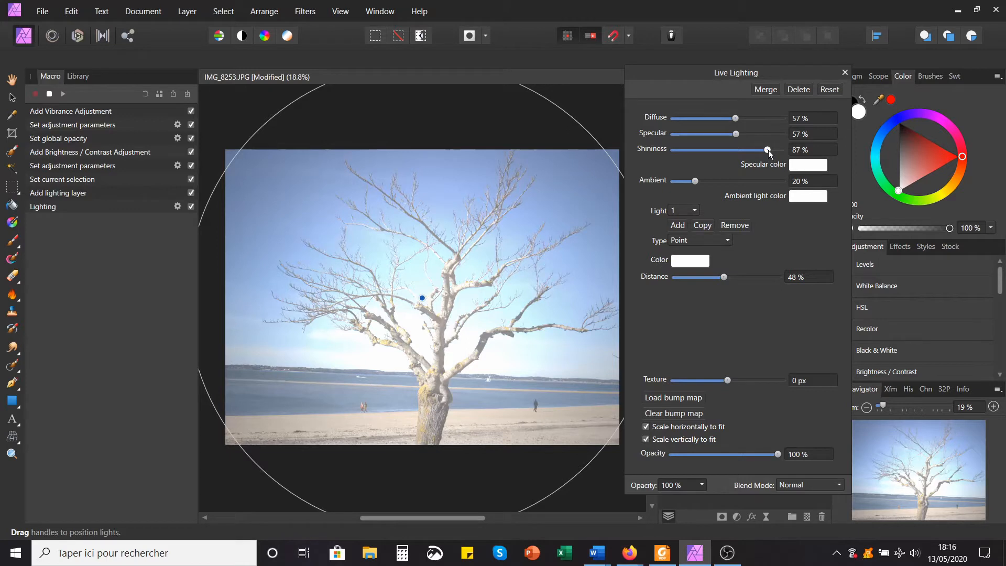
{"action": "left_click_drag", "start_coordinate": [769, 152], "coordinate": [700, 165]}
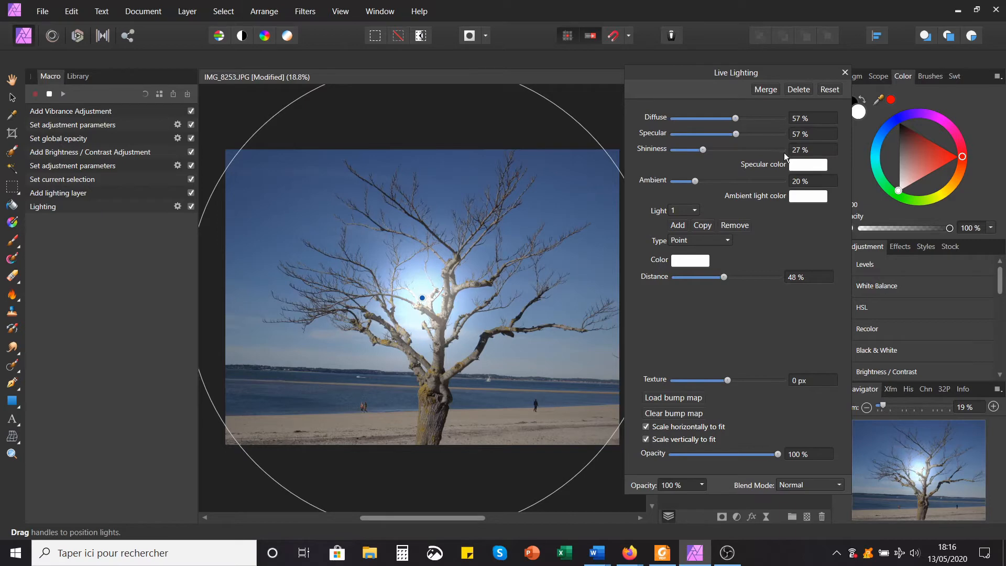
- Set the point light's Distance to 100 % and move it just above the horizon in the photo's lower-left sky
{"action": "left_click_drag", "start_coordinate": [723, 277], "coordinate": [858, 285]}
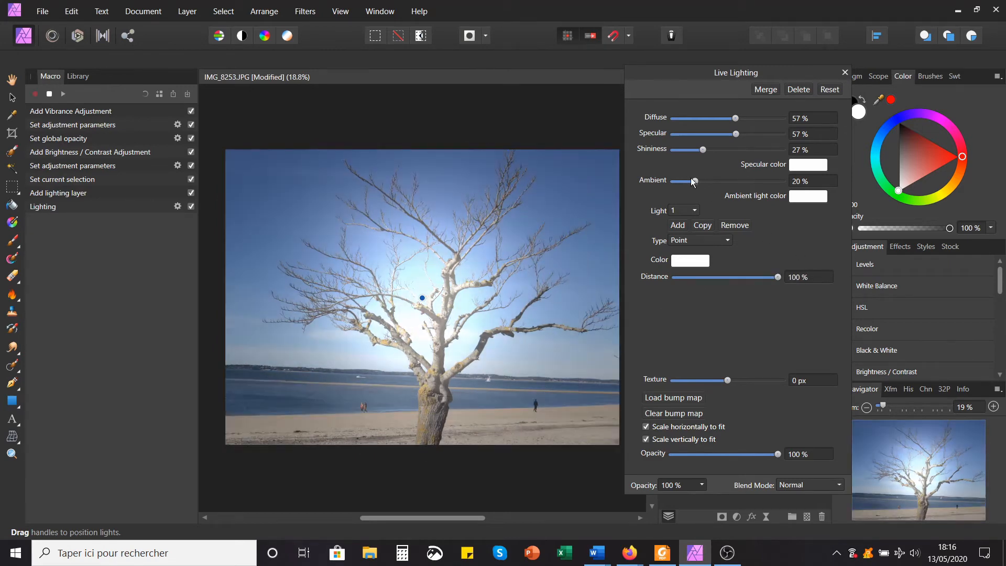
{"action": "mouse_move", "coordinate": [695, 181]}
{"action": "left_mouse_down"}
{"action": "mouse_move", "coordinate": [791, 203]}
{"action": "mouse_move", "coordinate": [691, 185]}
{"action": "mouse_move", "coordinate": [697, 190]}
{"action": "mouse_move", "coordinate": [695, 181]}
{"action": "left_mouse_up"}
{"action": "left_click_drag", "start_coordinate": [410, 303], "coordinate": [278, 348]}
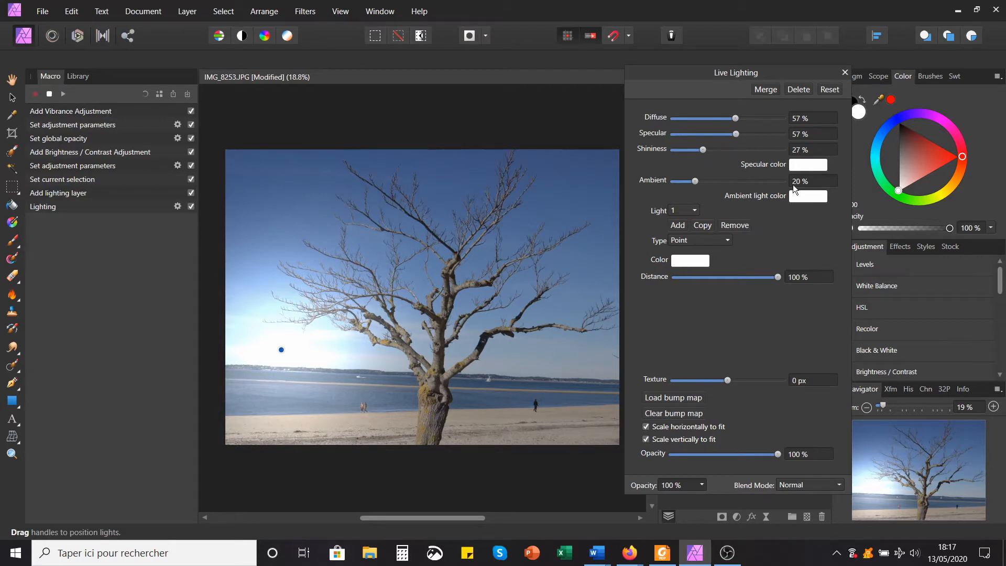
- Set the specular color to light red and the ambient light color to orange (H 32, S 100, L 62)
{"action": "left_click", "coordinate": [797, 166]}
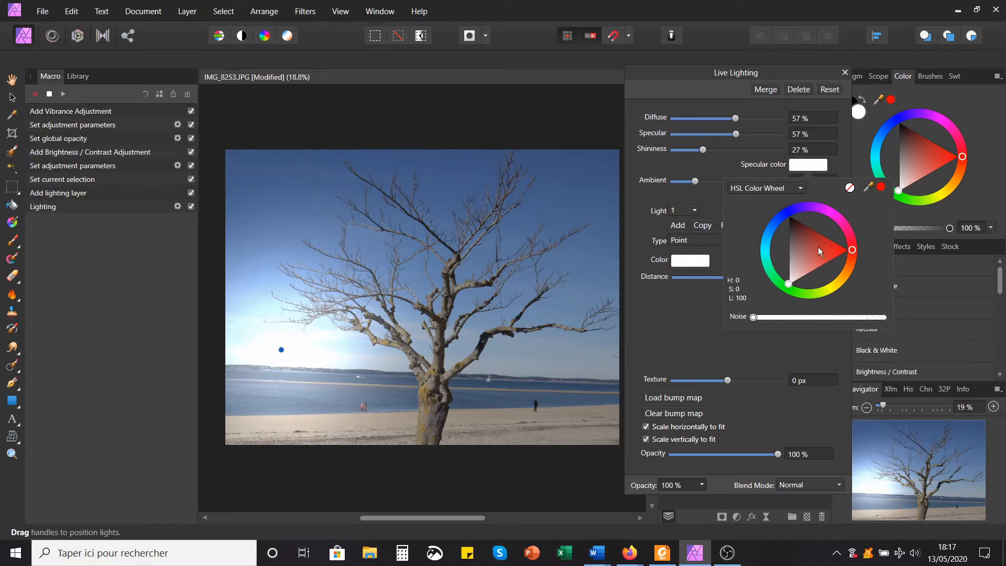
{"action": "left_click_drag", "start_coordinate": [810, 252], "coordinate": [868, 248]}
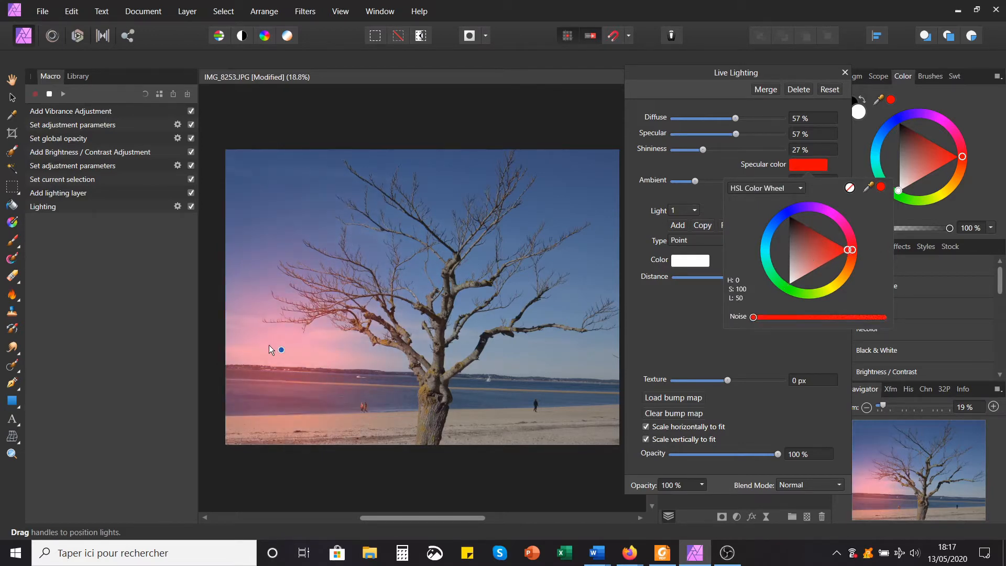
{"action": "left_click_drag", "start_coordinate": [840, 248], "coordinate": [828, 297]}
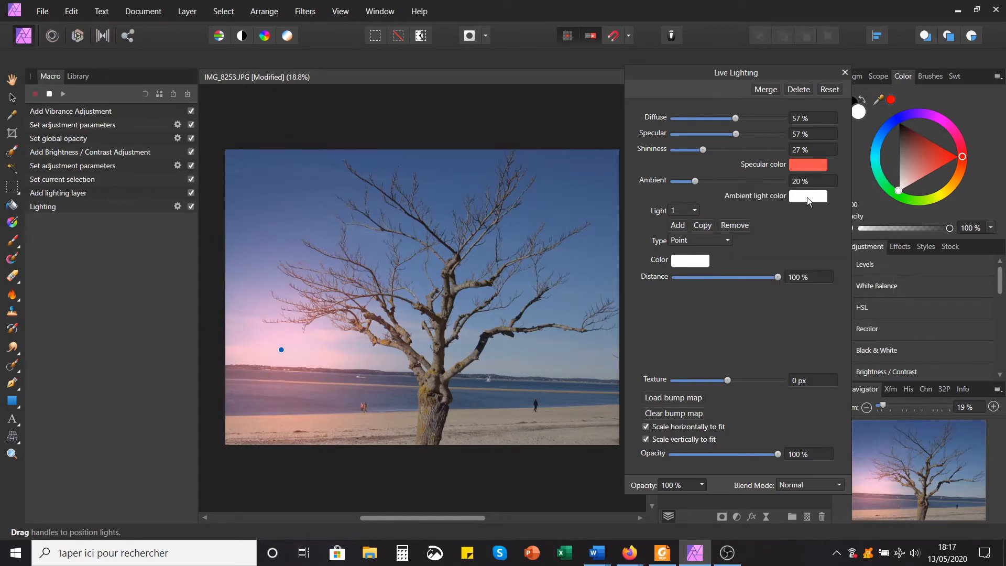
{"action": "left_click", "coordinate": [807, 197]}
{"action": "mouse_move", "coordinate": [839, 295]}
{"action": "left_mouse_down"}
{"action": "mouse_move", "coordinate": [845, 303]}
{"action": "mouse_move", "coordinate": [825, 302]}
{"action": "left_mouse_up"}
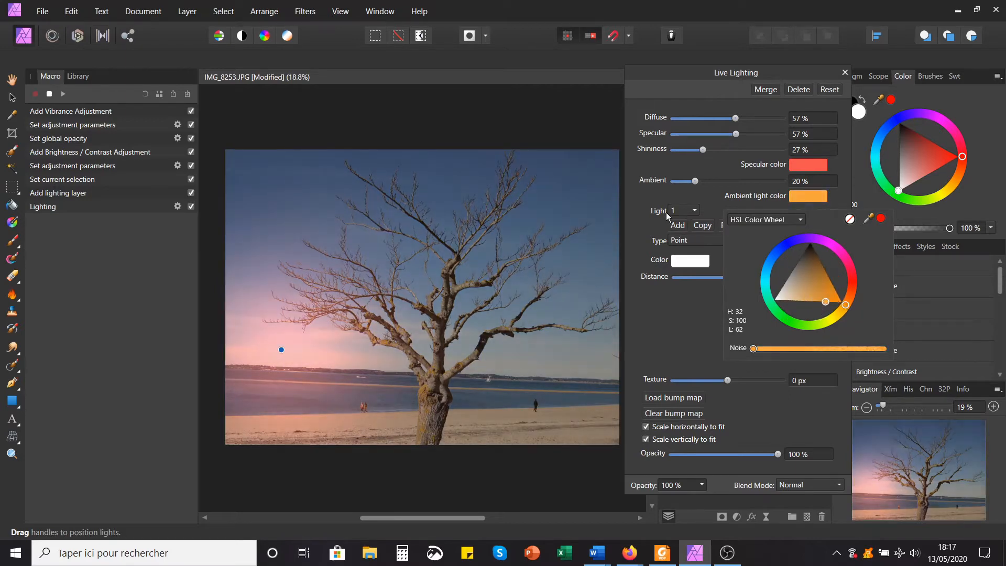
{"action": "left_click", "coordinate": [650, 197]}
- Set the point light's own color to pale yellow (H 47, S 100, L 83) and close the lighting settings
{"action": "left_click", "coordinate": [691, 261]}
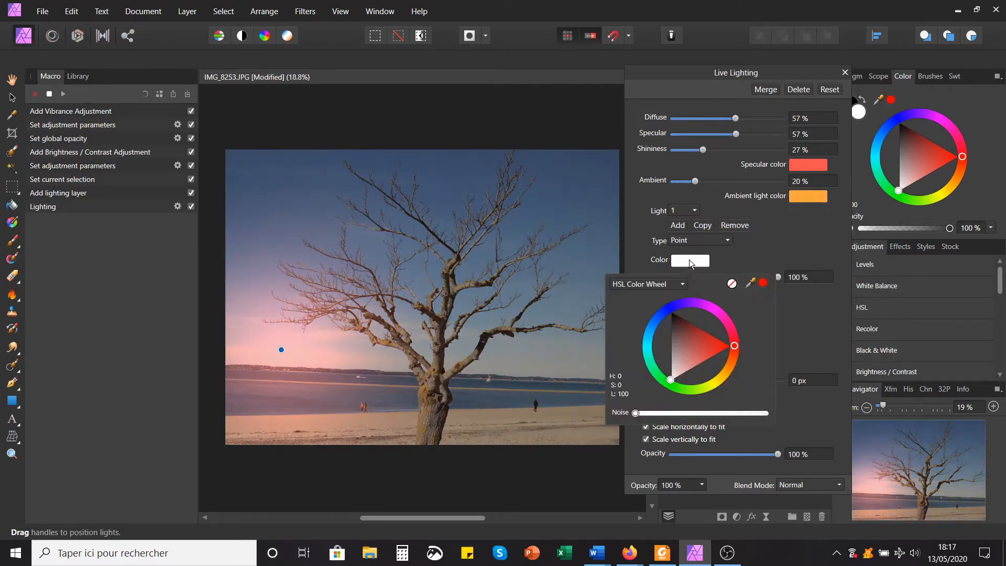
{"action": "left_click", "coordinate": [725, 379]}
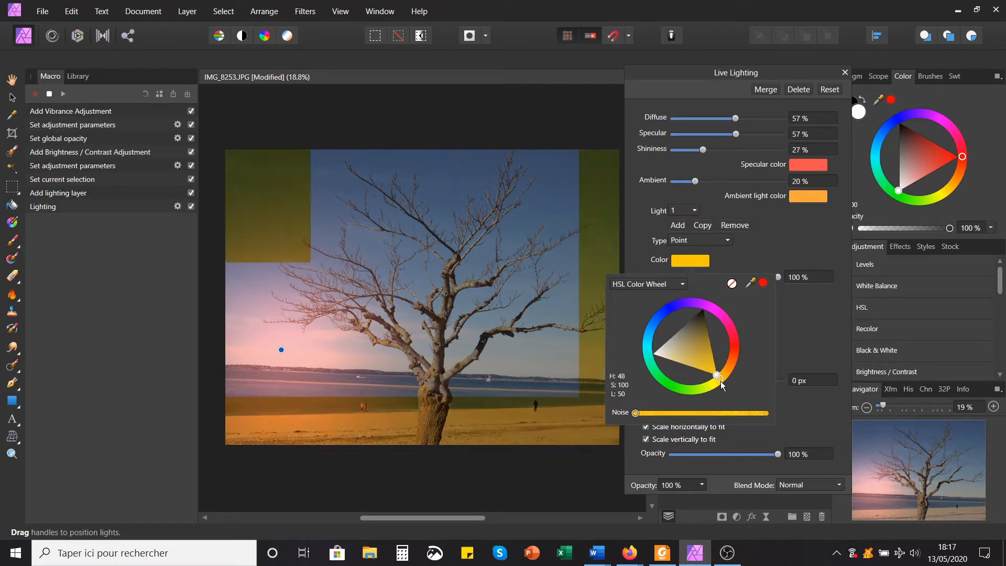
{"action": "left_click_drag", "start_coordinate": [707, 367], "coordinate": [668, 369]}
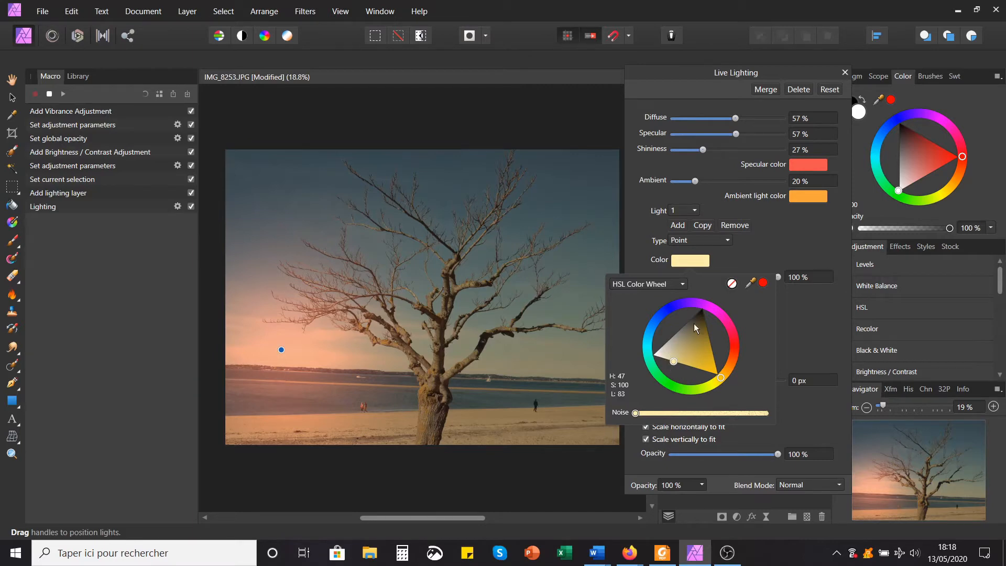
{"action": "left_click", "coordinate": [842, 74]}
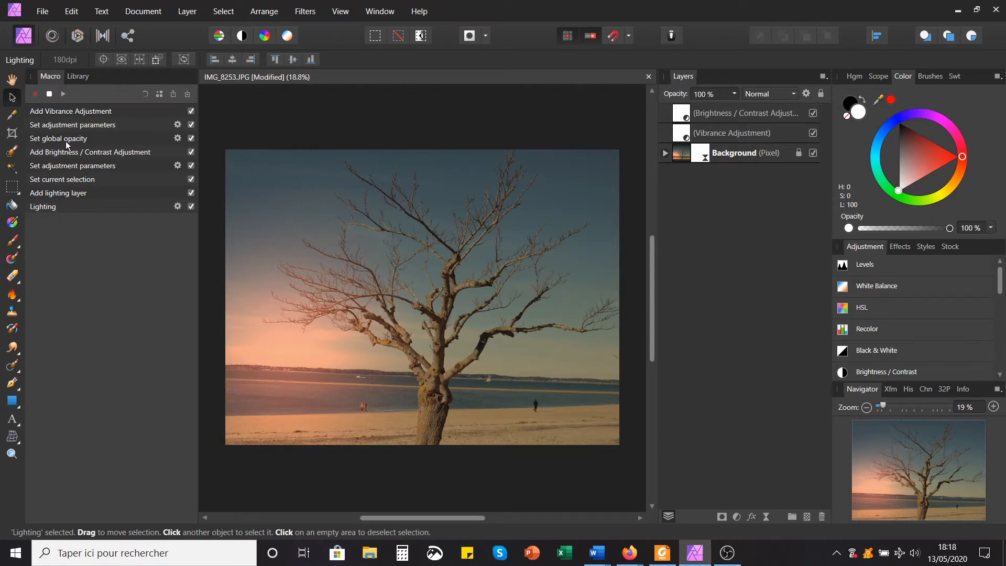
- Review the recorded Lighting parameters, stop the macro recording and switch to the View tool
{"action": "left_click", "coordinate": [176, 207]}
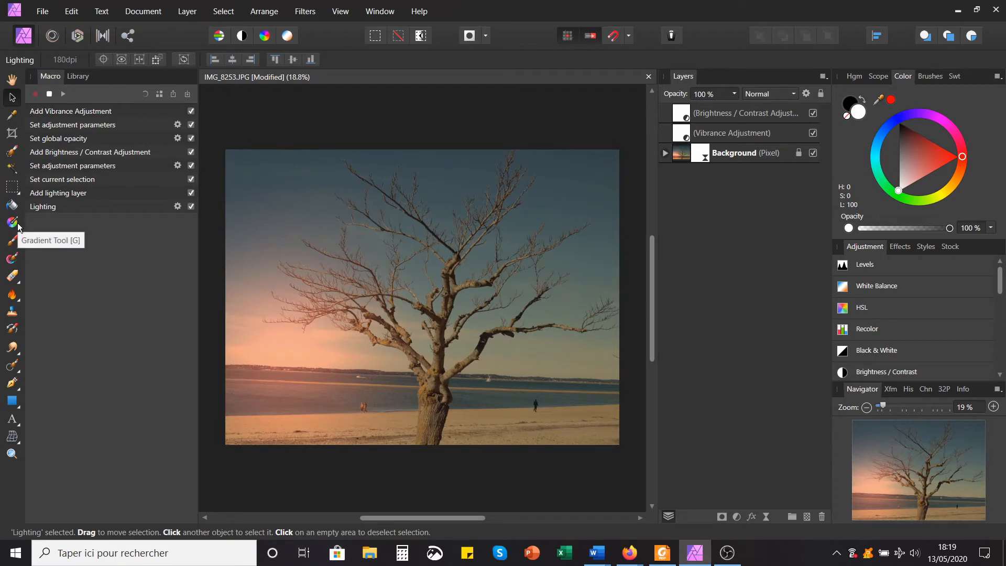
{"action": "left_click", "coordinate": [49, 95]}
{"action": "key", "text": "h"}
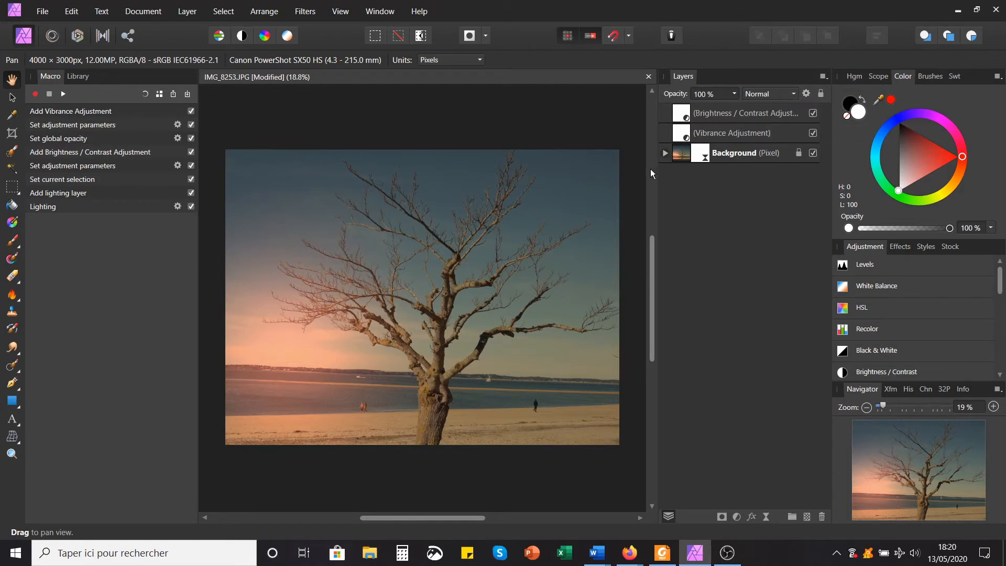
- Add a pixel layer above all other layers and draw a linear gradient across it from the photo's lower left to its upper right
{"action": "left_click", "coordinate": [807, 517]}
{"action": "left_click_drag", "start_coordinate": [687, 161], "coordinate": [686, 108]}
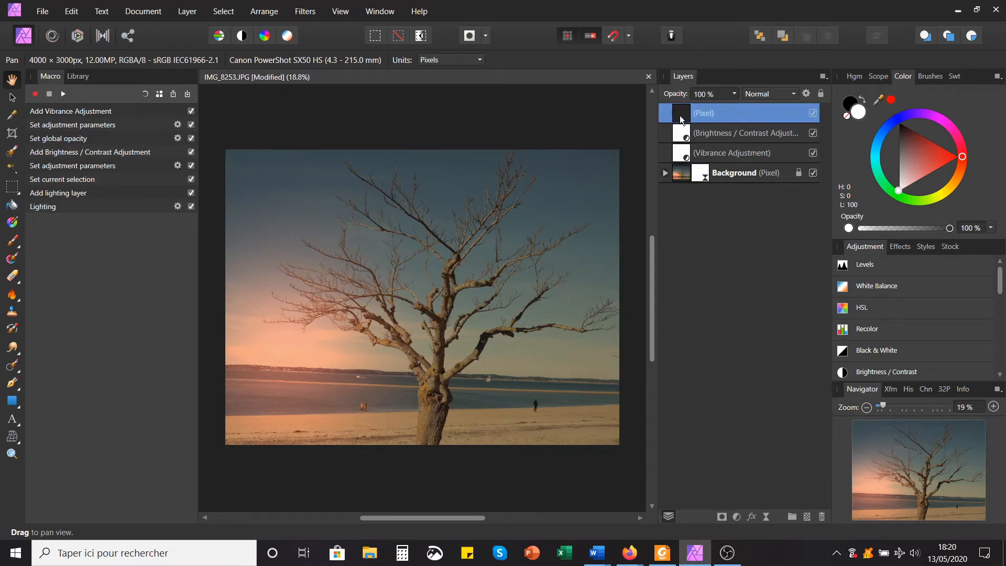
{"action": "left_click", "coordinate": [13, 224]}
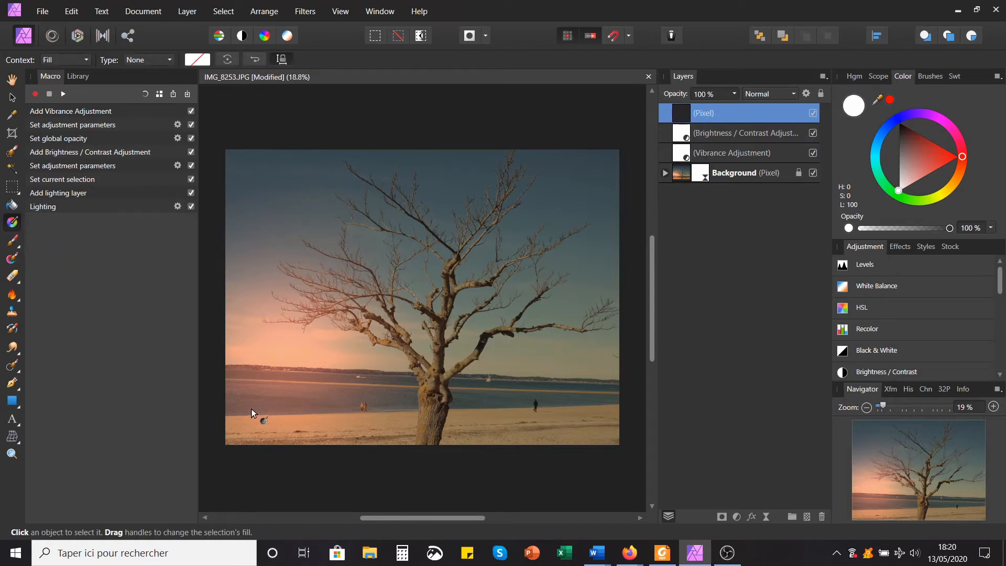
{"action": "left_click_drag", "start_coordinate": [240, 398], "coordinate": [573, 201]}
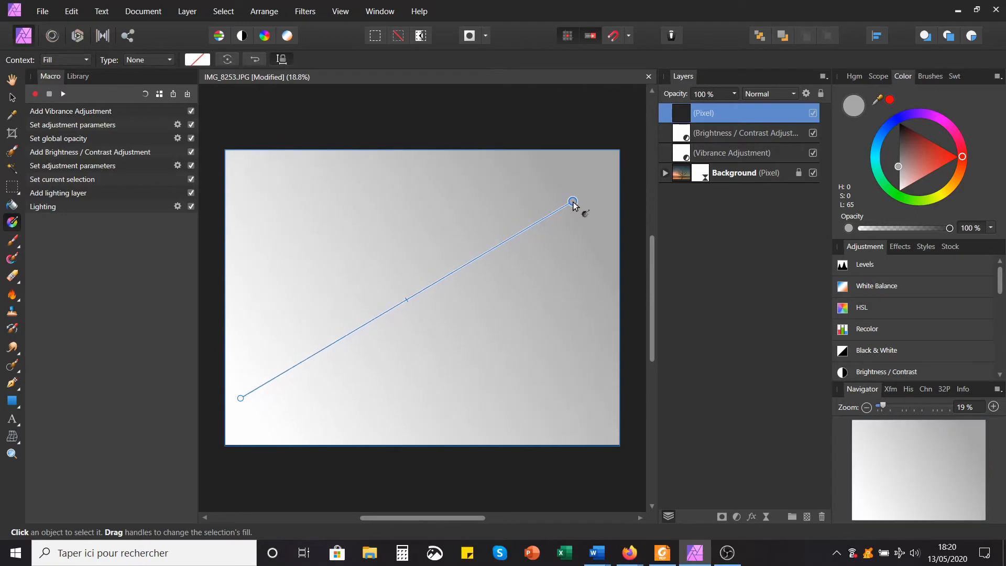
- Color the gradient's start stop red (H 0, S 100, L 50) and its end stop yellow-orange, and switch to the Move tool
{"action": "left_click", "coordinate": [240, 400]}
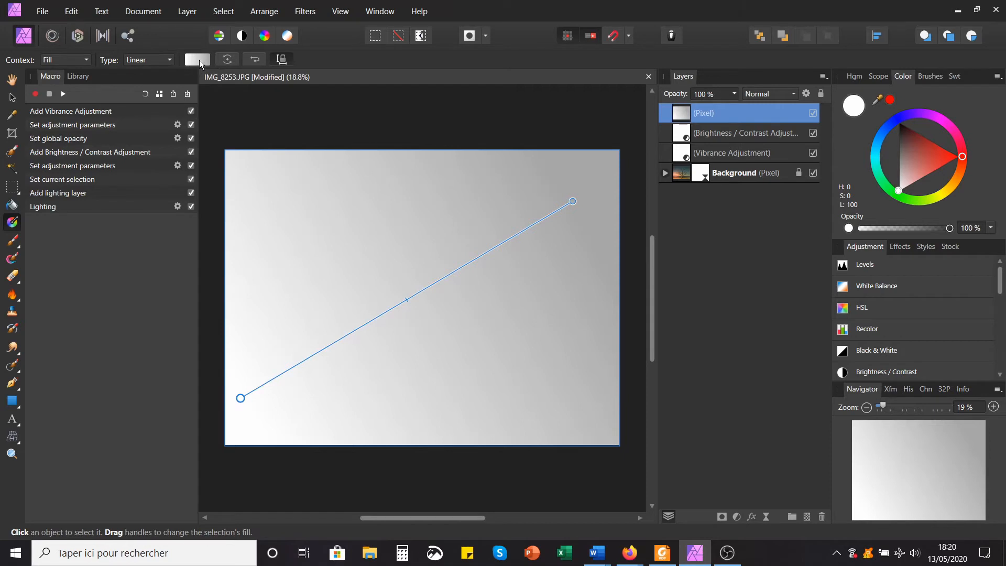
{"action": "left_click", "coordinate": [197, 59]}
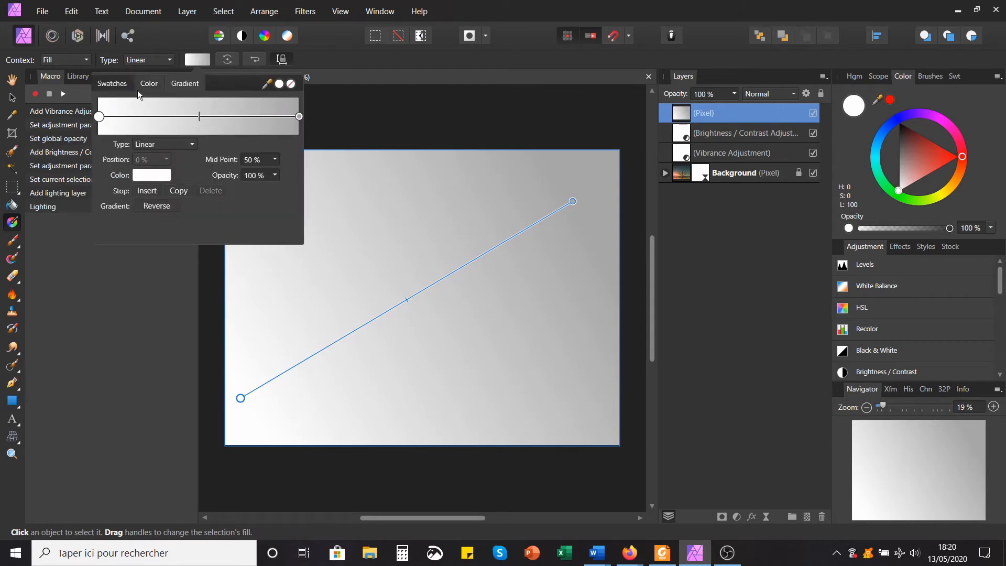
{"action": "left_click", "coordinate": [158, 177]}
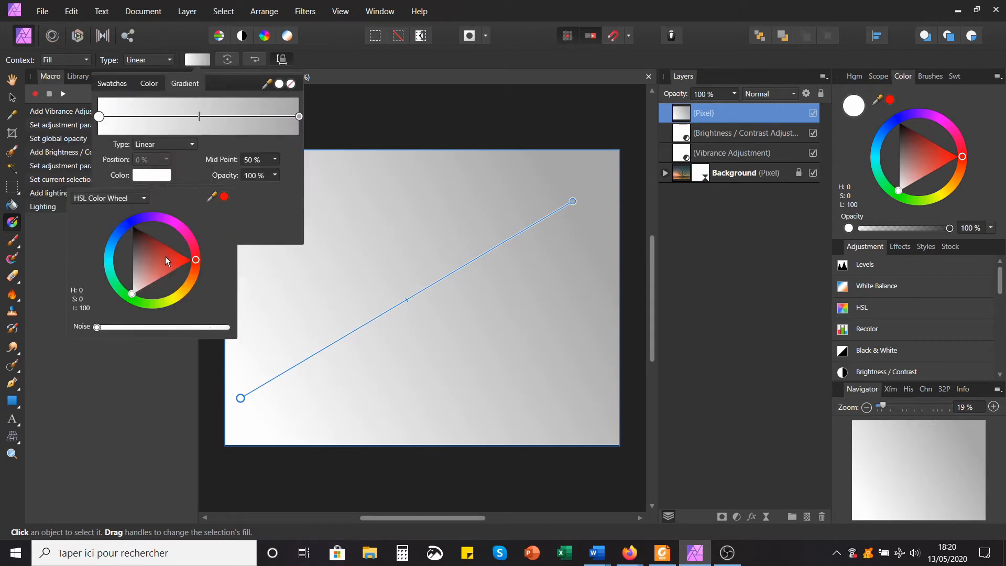
{"action": "left_click_drag", "start_coordinate": [189, 278], "coordinate": [247, 278]}
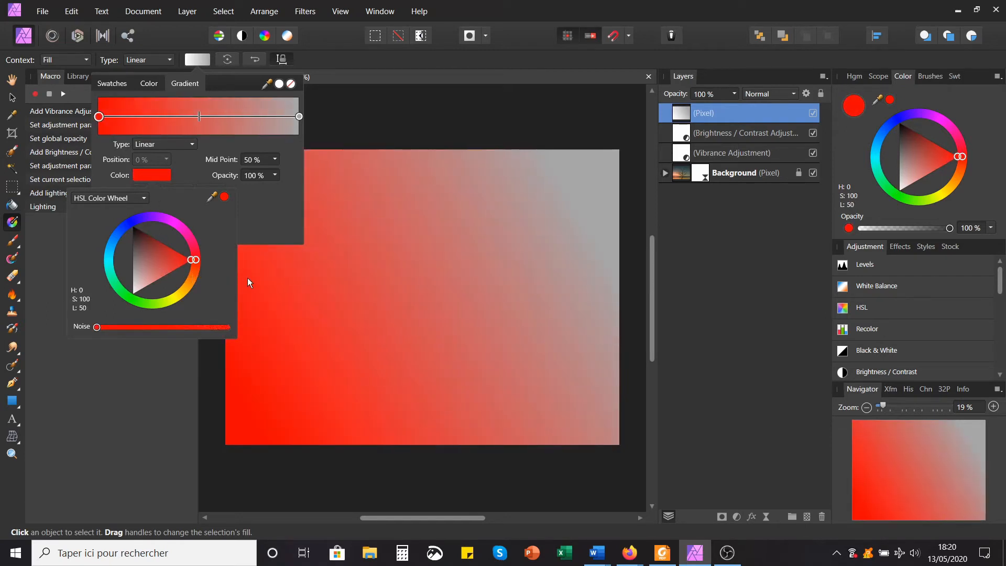
{"action": "left_click", "coordinate": [299, 116]}
{"action": "left_click_drag", "start_coordinate": [178, 280], "coordinate": [192, 297]}
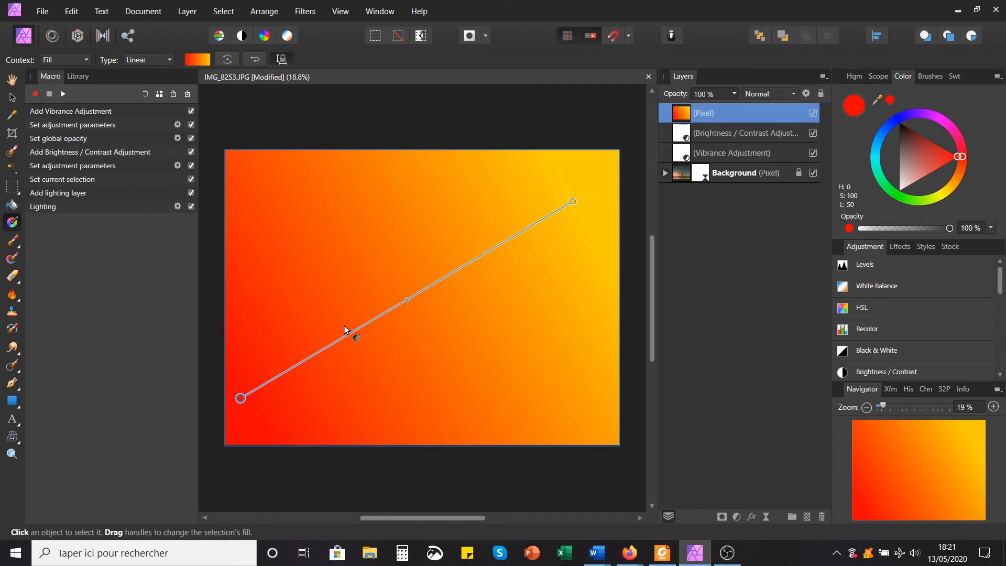
{"action": "left_click", "coordinate": [11, 97]}
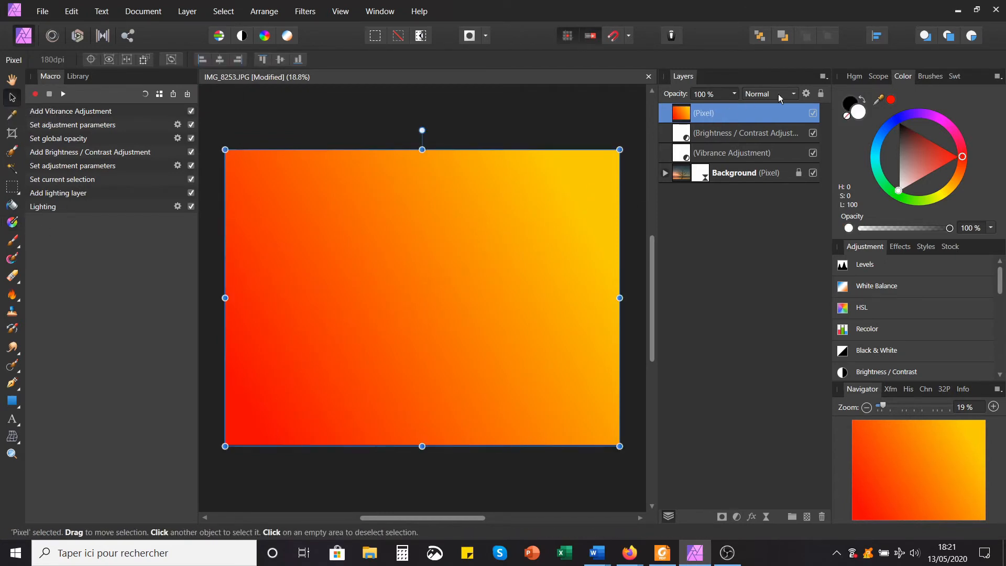
- Try the gradient layer in Soft Light blend mode at 25 % opacity and compare the photo with and without it
{"action": "left_click", "coordinate": [764, 96]}
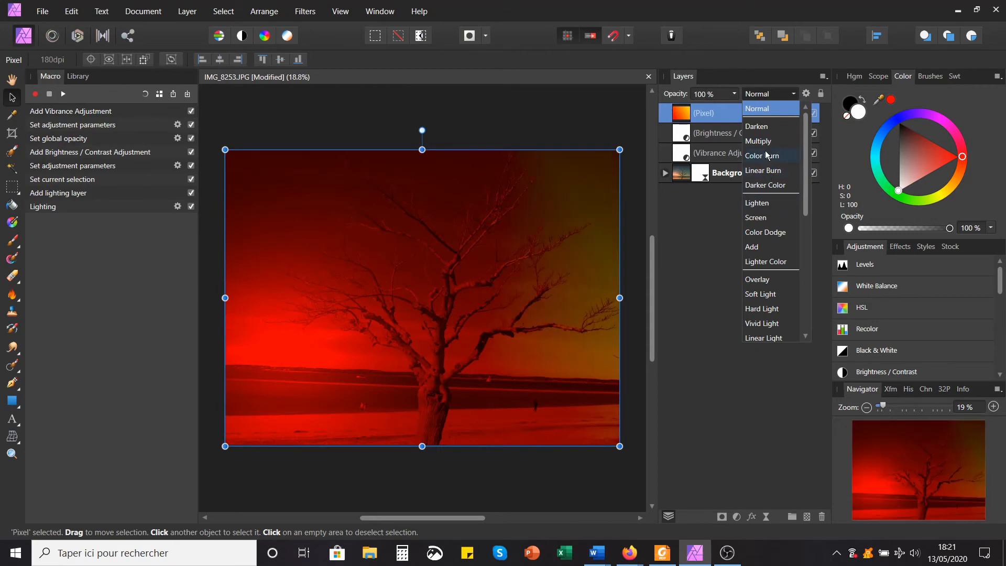
{"action": "left_click", "coordinate": [775, 296]}
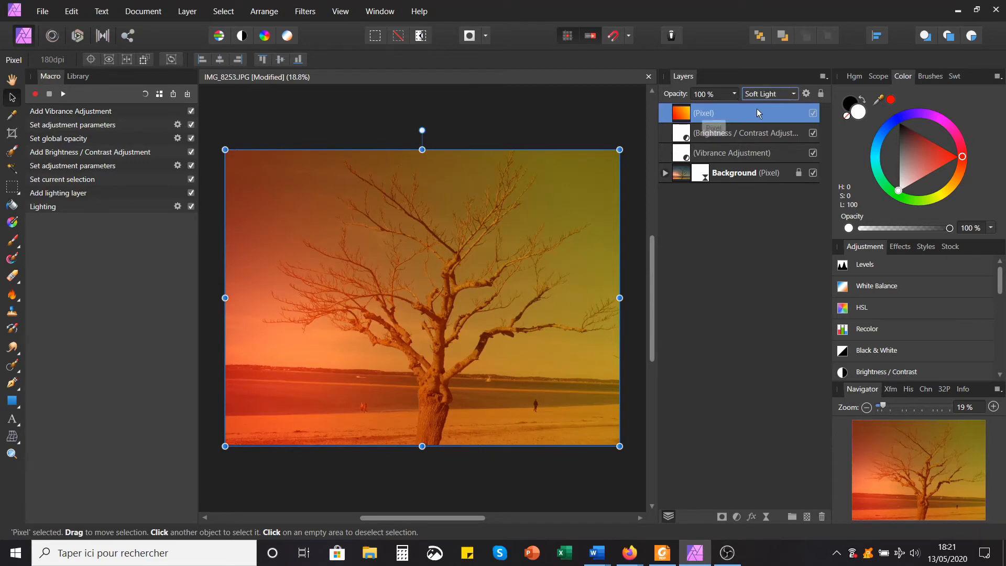
{"action": "left_click", "coordinate": [736, 94]}
{"action": "left_click_drag", "start_coordinate": [736, 107], "coordinate": [666, 124]}
{"action": "left_click", "coordinate": [813, 114]}
{"action": "left_click", "coordinate": [815, 114]}
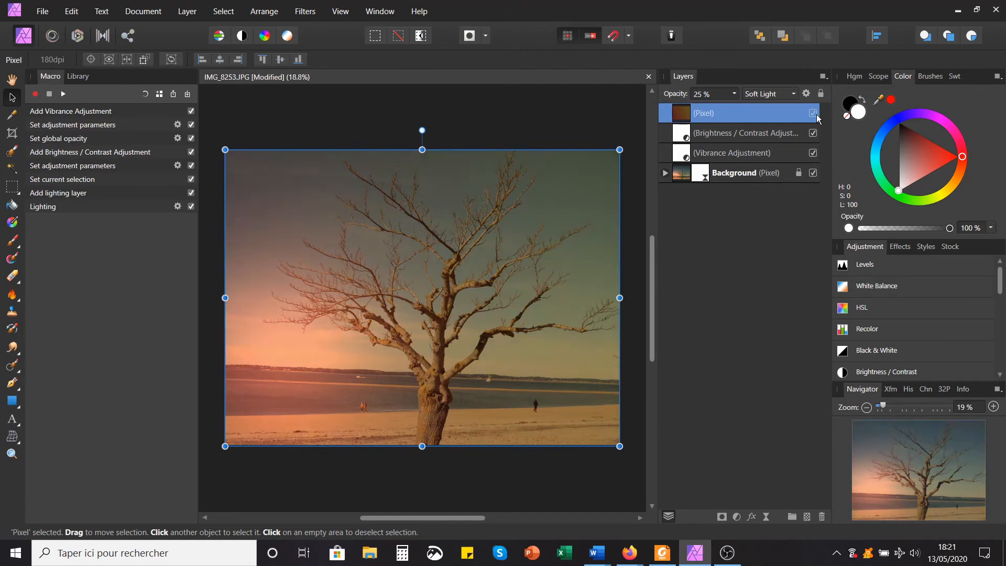
{"action": "left_click", "coordinate": [816, 114]}
{"action": "left_click", "coordinate": [814, 114]}
- Return the gradient layer to 100 % opacity and Normal blend mode
{"action": "left_click", "coordinate": [734, 93]}
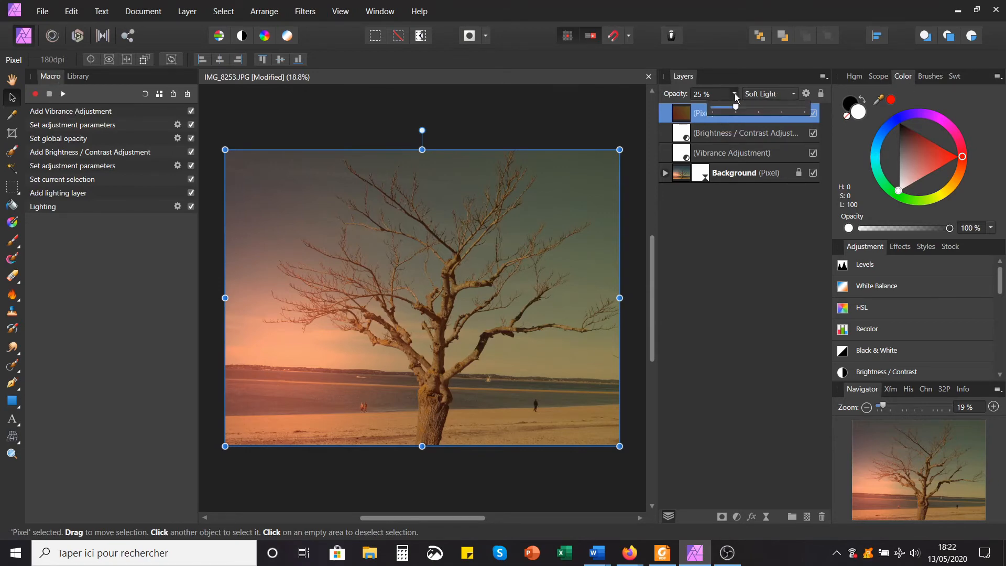
{"action": "left_click_drag", "start_coordinate": [735, 93], "coordinate": [909, 109]}
{"action": "left_click", "coordinate": [775, 94]}
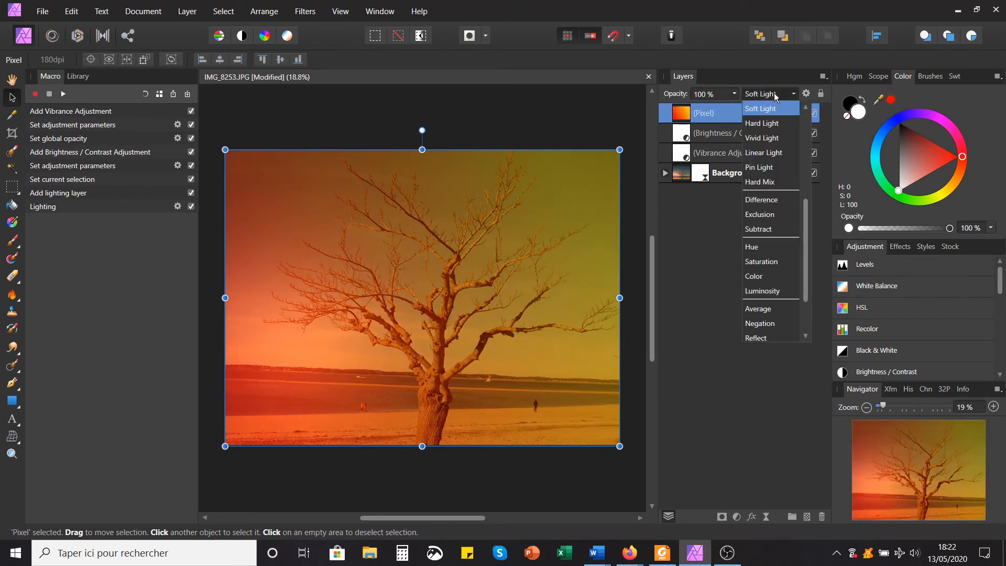
{"action": "scroll", "coordinate": [769, 133], "scroll_direction": "up", "scroll_amount": 5}
{"action": "left_click", "coordinate": [769, 108]}
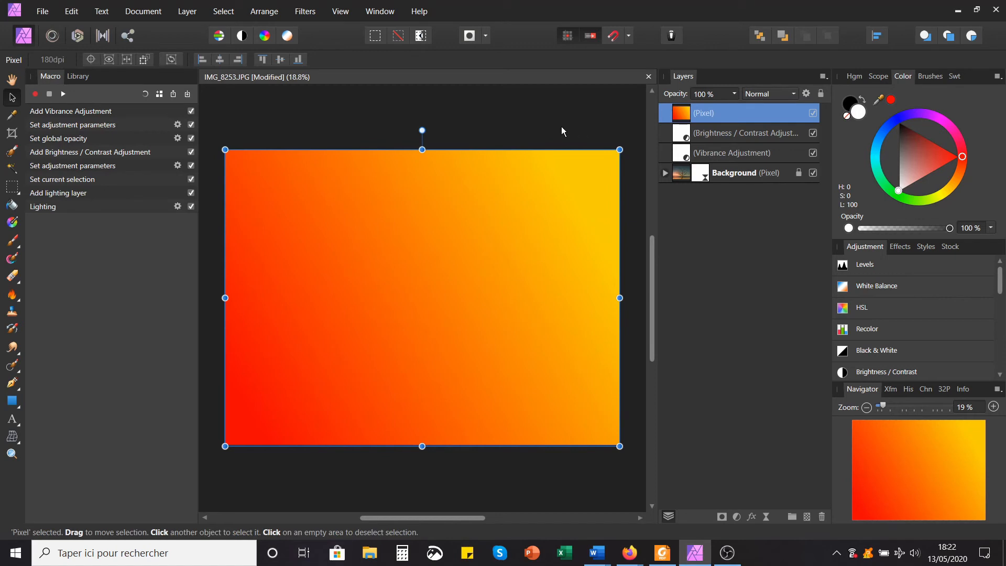
- Export the whole document showing the gradient as a best-quality JPEG named IMG_8253_calque at 4000 x 3000 px
{"action": "left_click", "coordinate": [55, 16]}
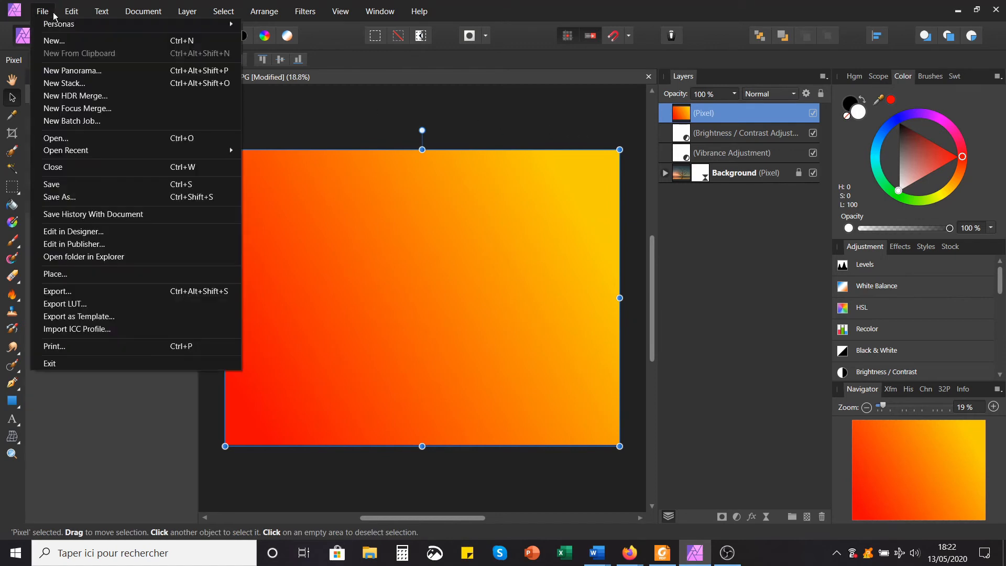
{"action": "left_click", "coordinate": [75, 292]}
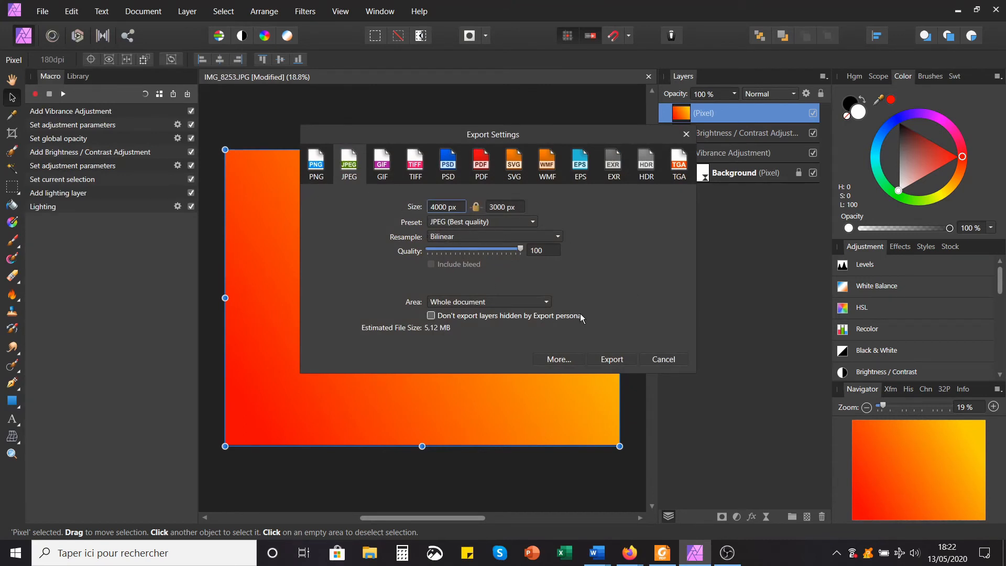
{"action": "left_click", "coordinate": [609, 361]}
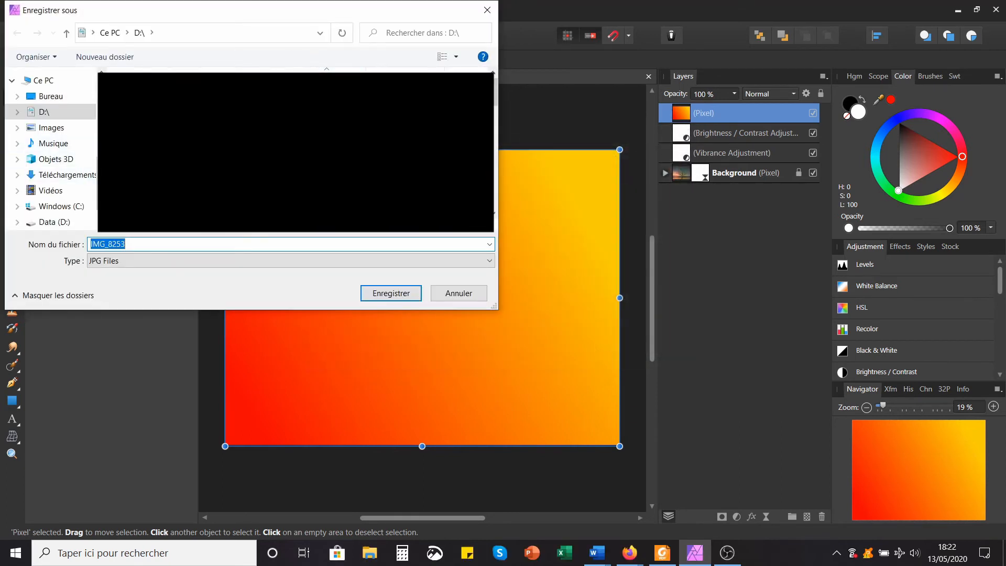
{"action": "left_click", "coordinate": [143, 244]}
{"action": "type", "text": "_m"}
{"action": "key", "text": "BackSpace"}
{"action": "type", "text": "calque"}
{"action": "left_click", "coordinate": [402, 296]}
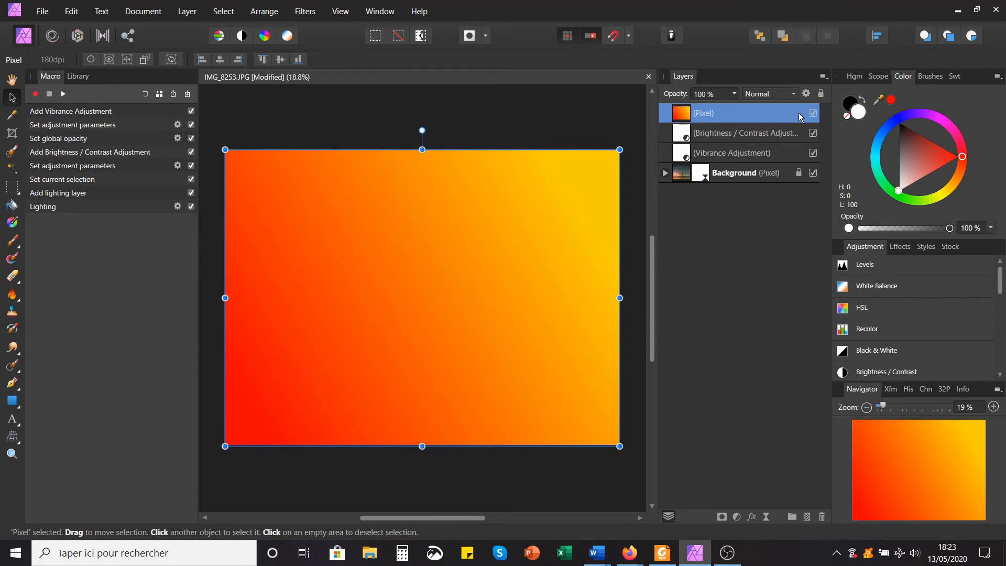
- Delete the red-to-yellow gradient pixel layer from the layer stack and clear the selection
{"action": "right_click", "coordinate": [707, 116]}
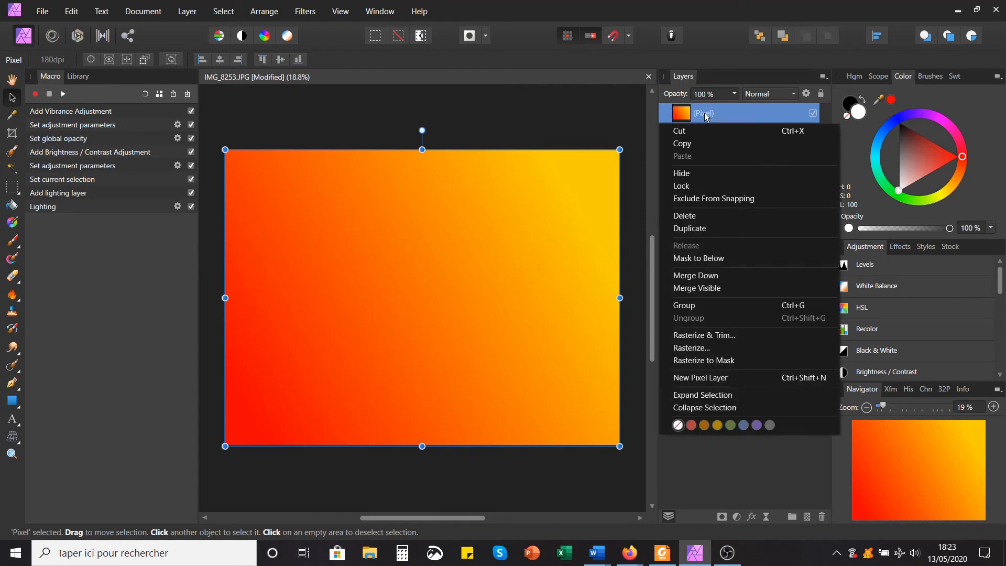
{"action": "left_click", "coordinate": [704, 215]}
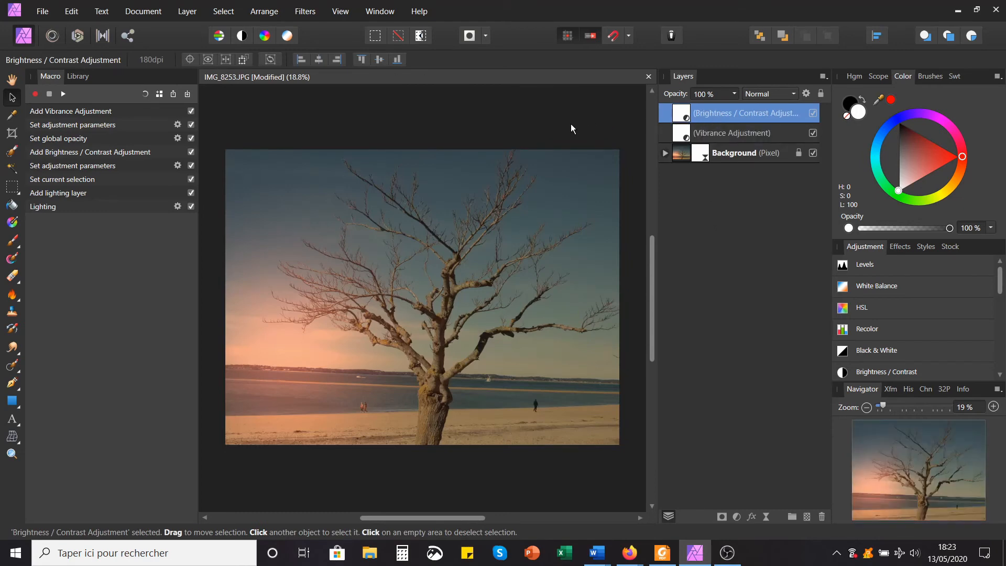
{"action": "left_click", "coordinate": [355, 121]}
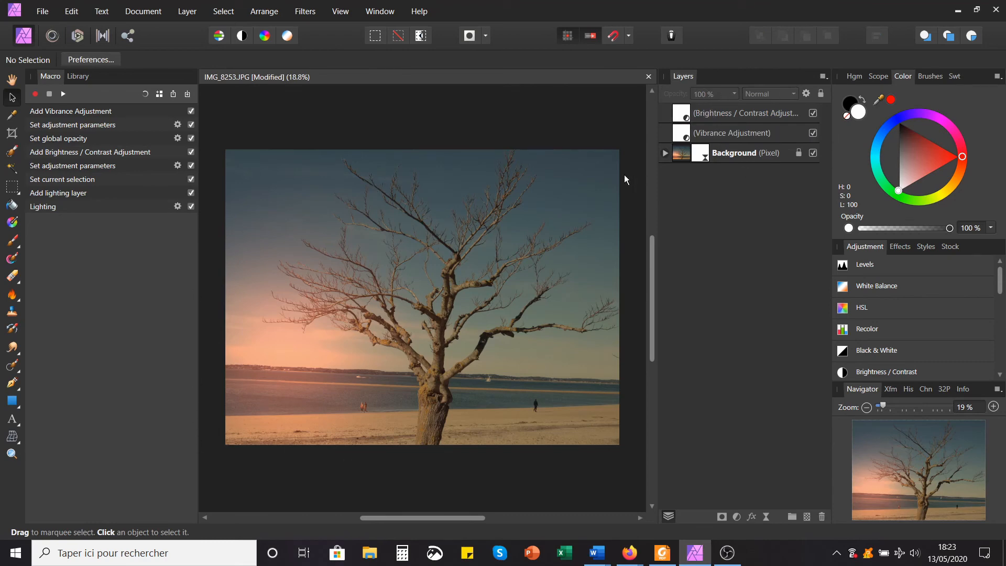
- Resume recording the macro and place the IMG_8253_calque image so it covers the entire photo
{"action": "left_click", "coordinate": [35, 93]}
{"action": "left_click", "coordinate": [46, 11]}
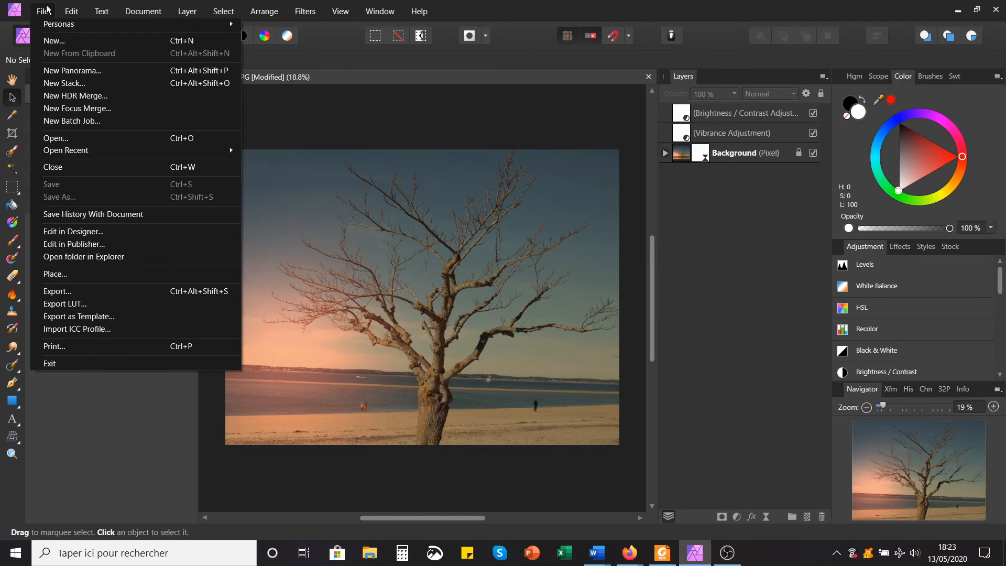
{"action": "left_click", "coordinate": [68, 273]}
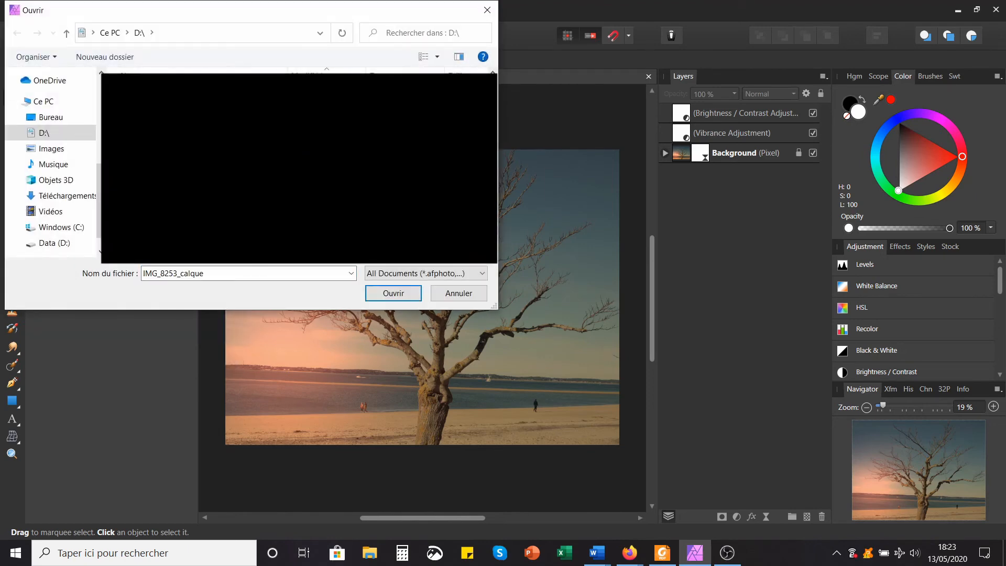
{"action": "left_click", "coordinate": [396, 293]}
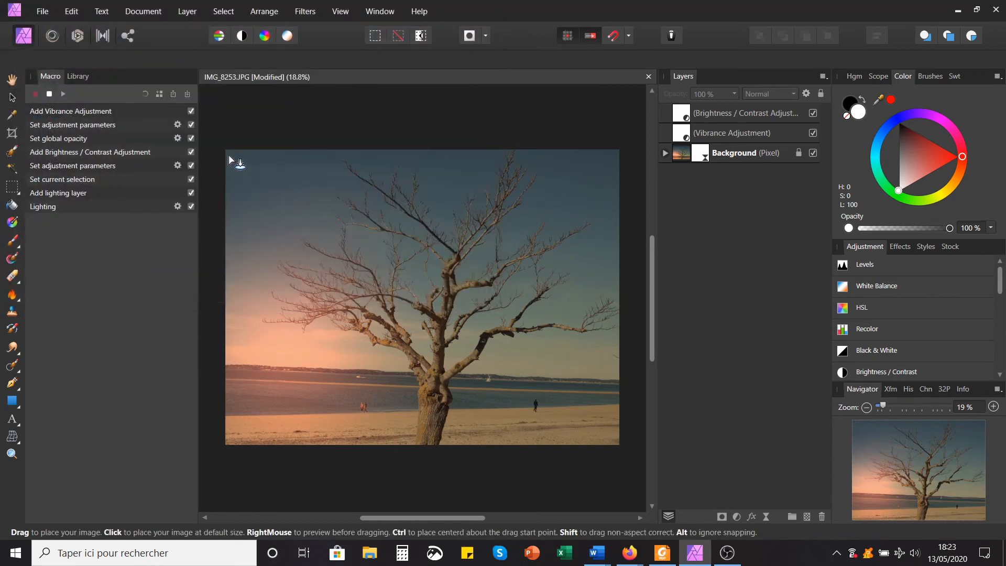
{"action": "left_click_drag", "start_coordinate": [225, 151], "coordinate": [624, 446]}
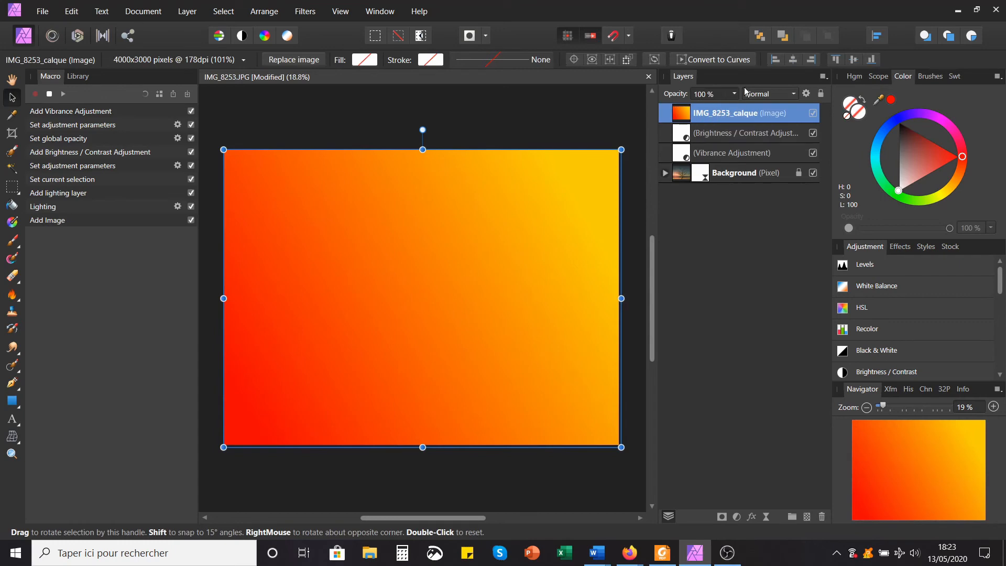
- Set the placed gradient image to Soft Light blend mode at 25 % opacity and stop the macro recording
{"action": "left_click", "coordinate": [783, 93]}
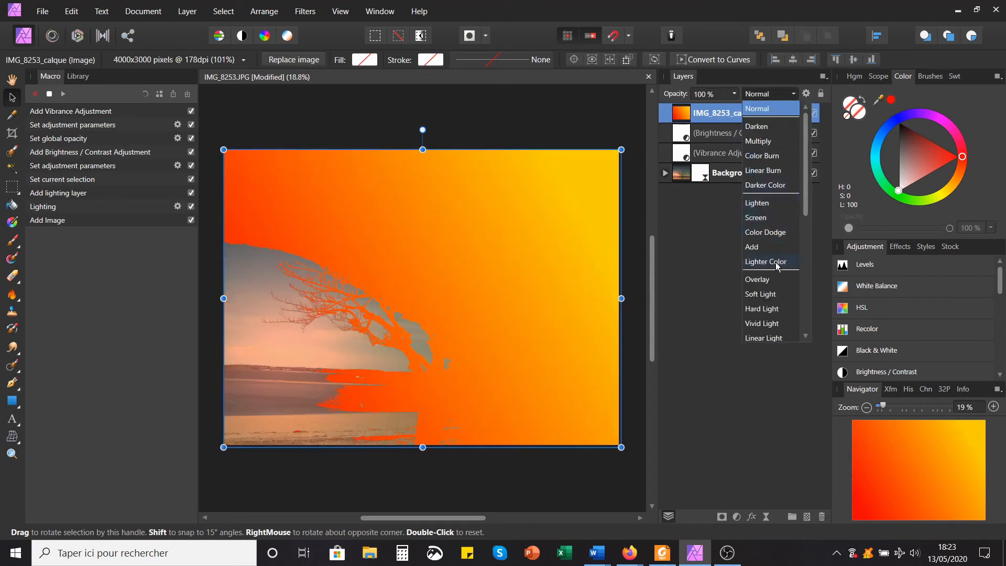
{"action": "left_click", "coordinate": [760, 294]}
{"action": "left_click", "coordinate": [734, 93]}
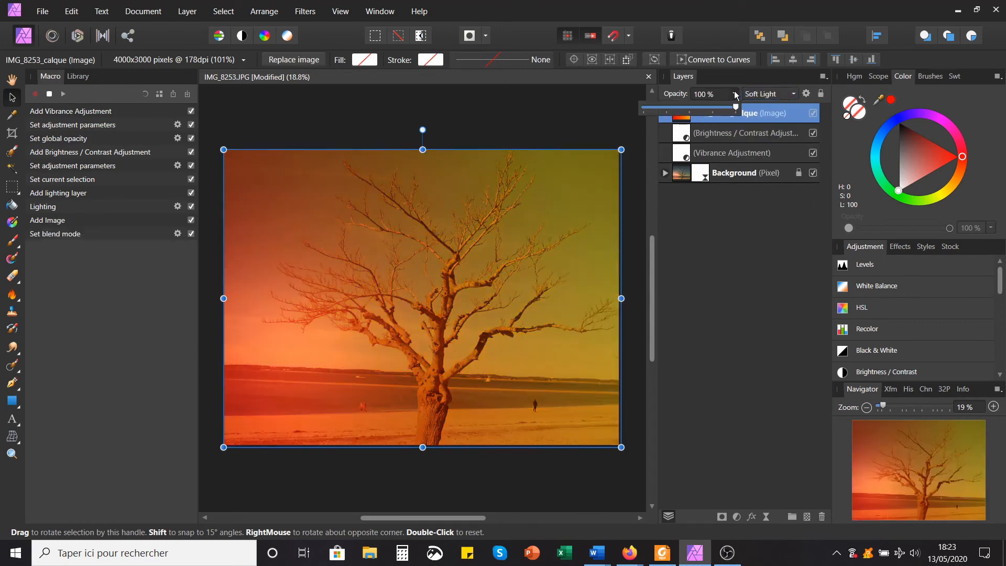
{"action": "left_click_drag", "start_coordinate": [736, 107], "coordinate": [667, 123]}
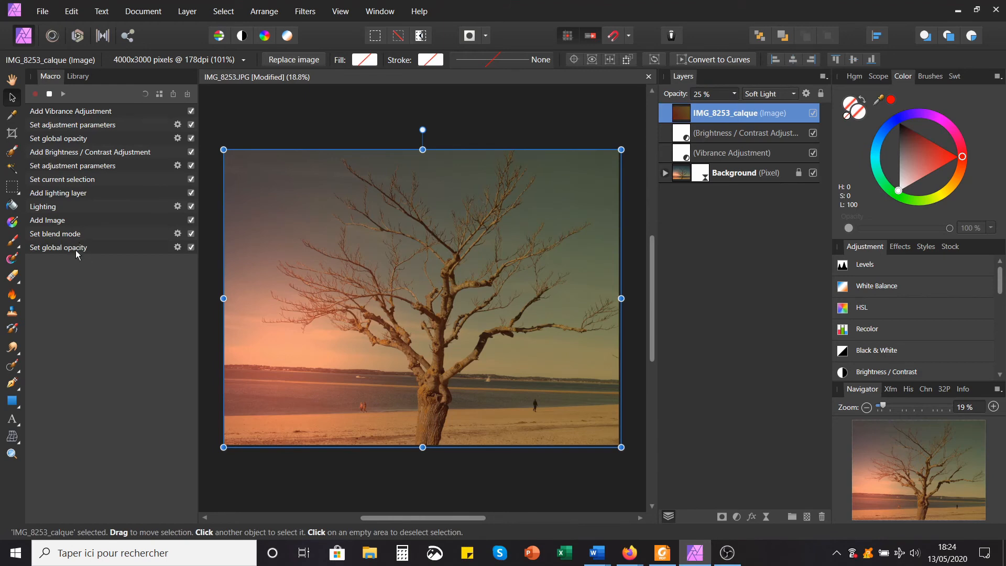
{"action": "left_click", "coordinate": [49, 94]}
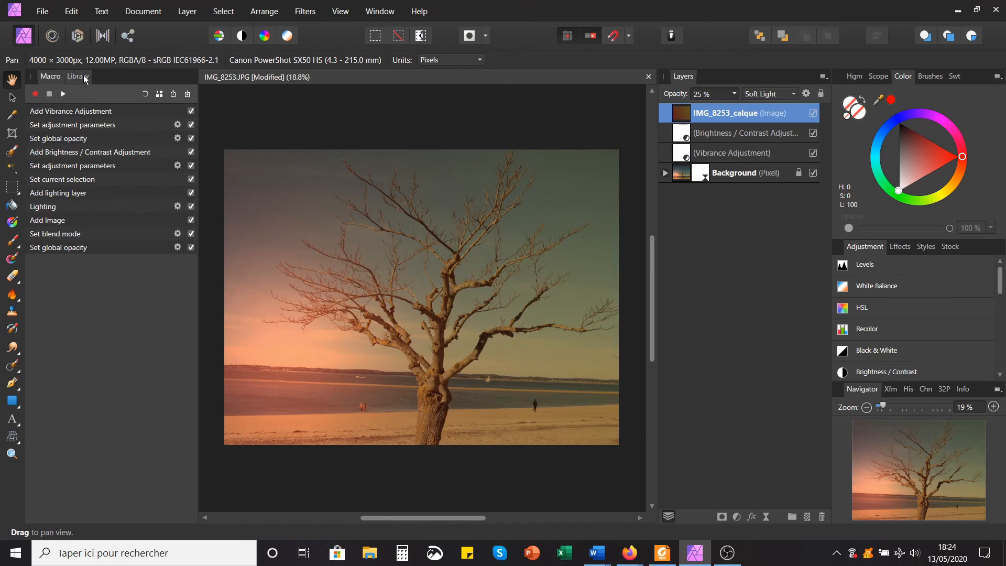
- Save the recorded macro to the library's Default category under the name Sunset_bis
{"action": "left_click", "coordinate": [187, 95]}
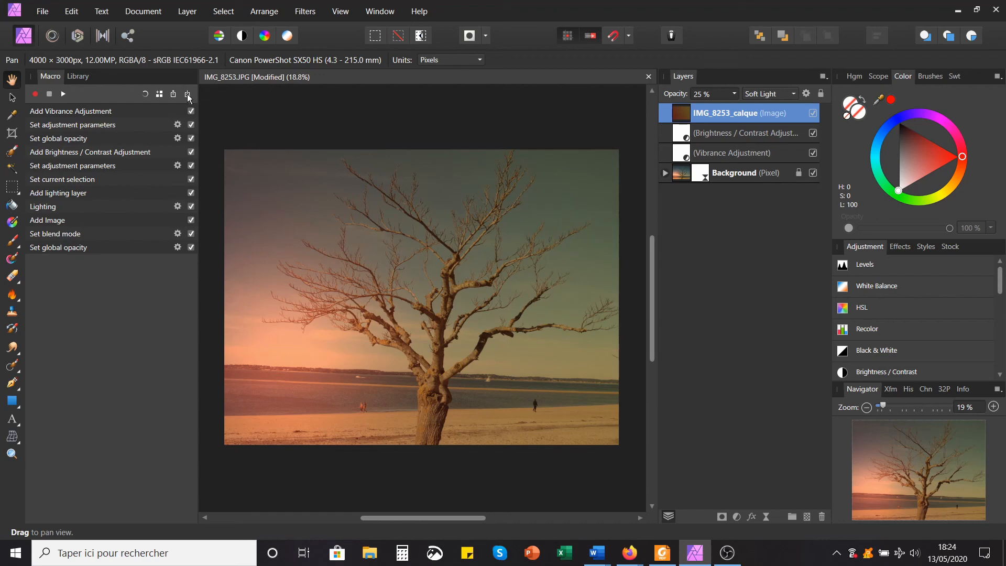
{"action": "left_click", "coordinate": [160, 96]}
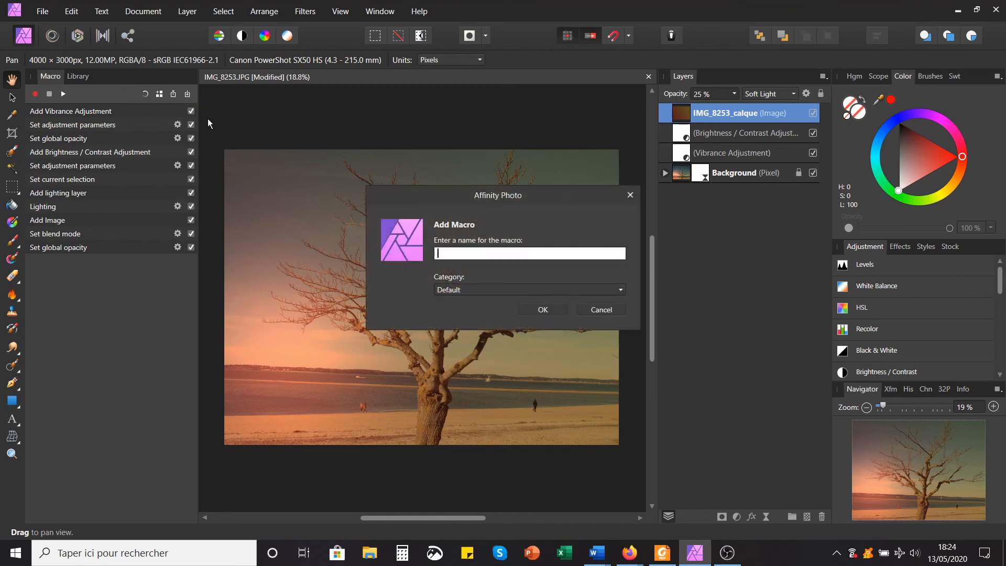
{"action": "left_click_drag", "start_coordinate": [480, 203], "coordinate": [440, 189]}
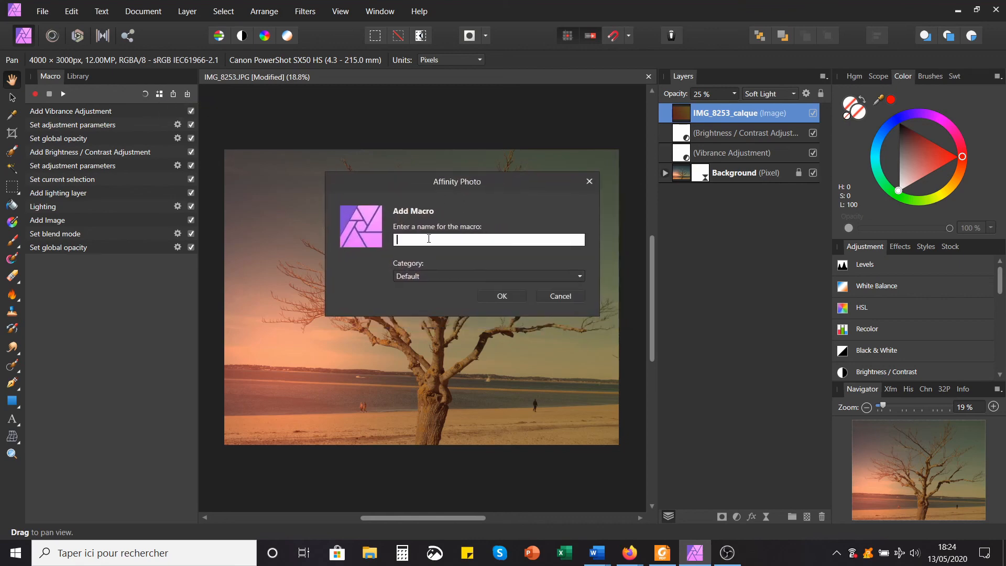
{"action": "type", "text": "Sunset_bis"}
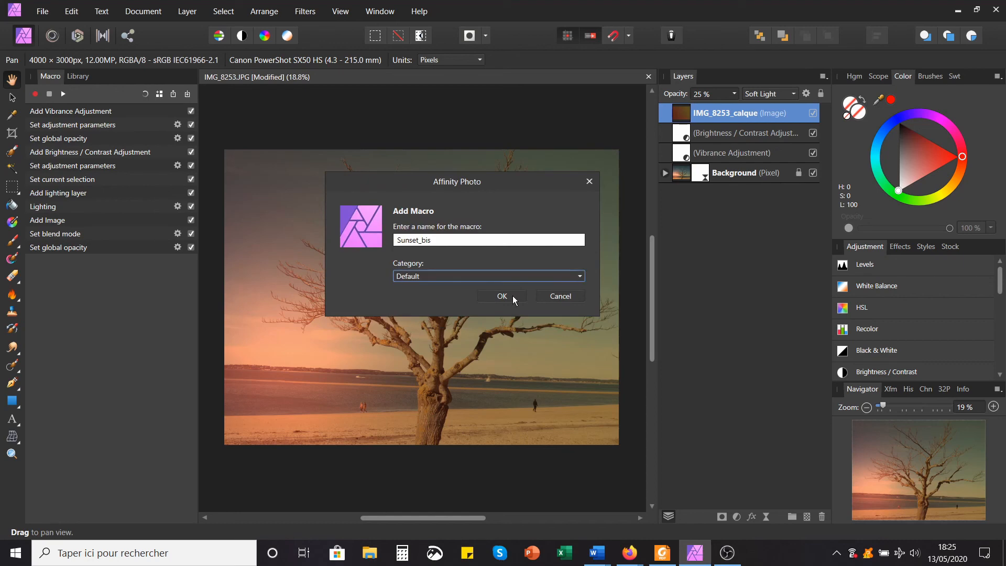
{"action": "left_click", "coordinate": [502, 296]}
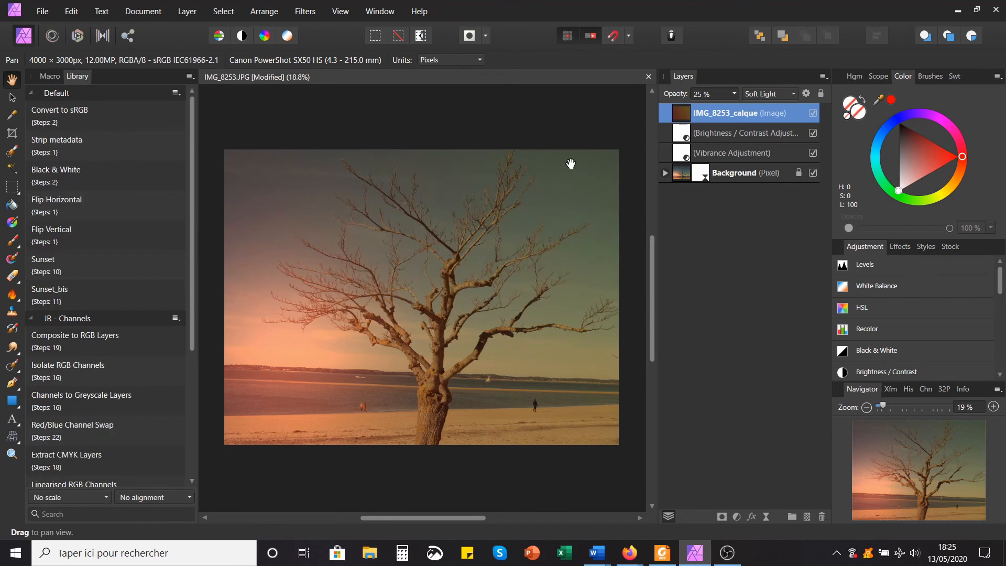
- Delete the lighting, vibrance, brightness/contrast and placed gradient image layers, keeping only the Background photo
{"action": "left_click", "coordinate": [665, 173]}
{"action": "left_click", "coordinate": [702, 198]}
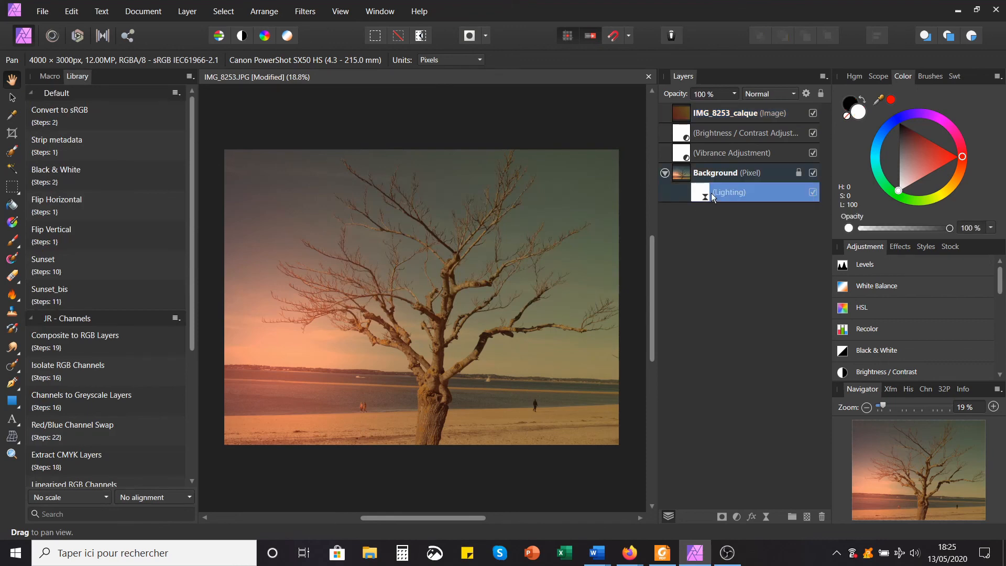
{"action": "key", "text": "Delete"}
{"action": "left_click", "coordinate": [700, 153]}
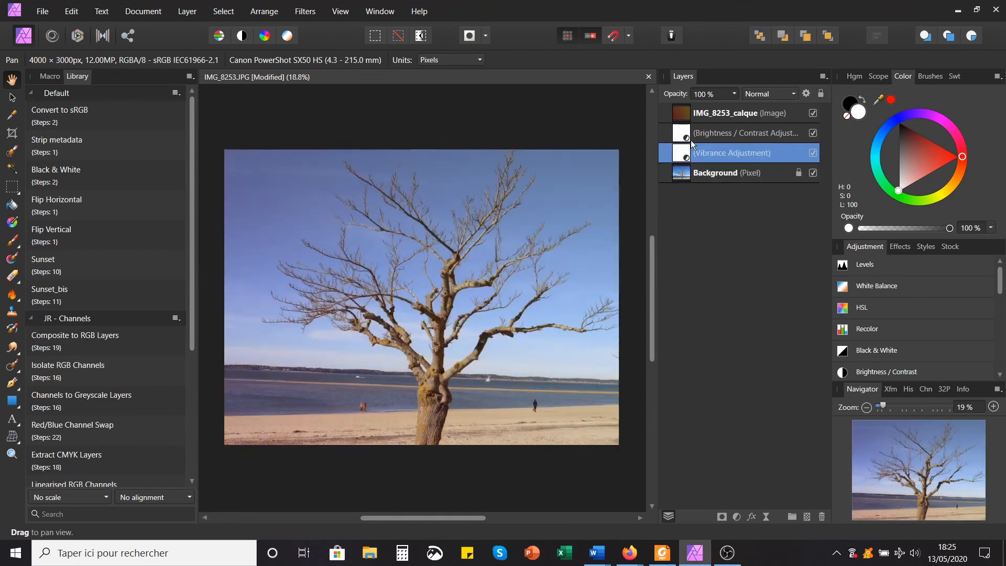
{"action": "key", "text": "Delete"}
{"action": "key", "text": "Delete"}
{"action": "left_click", "coordinate": [698, 115]}
{"action": "key", "text": "Delete"}
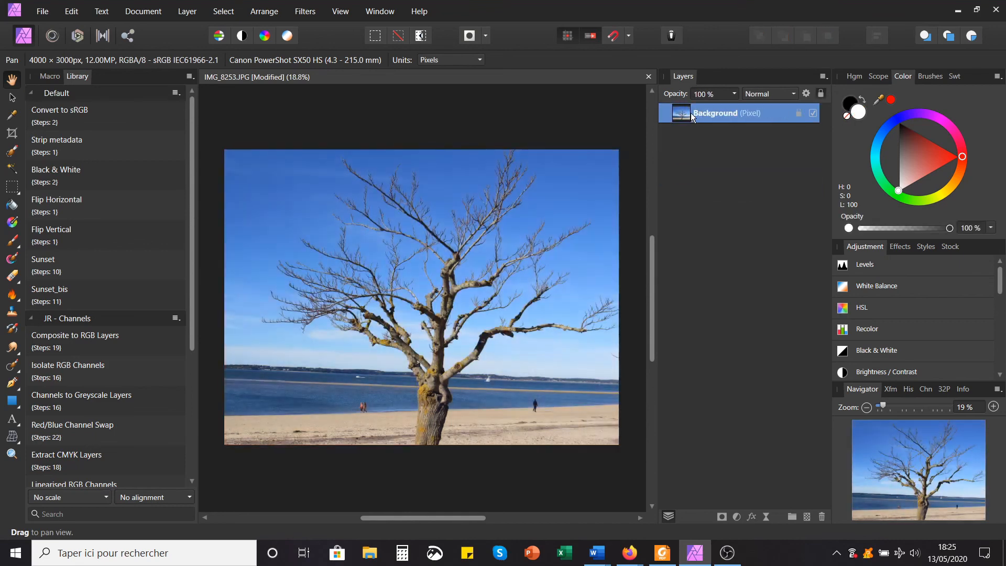
- Switch to the Move tool and run the Sunset_bis macro on the Background photo
{"action": "left_click", "coordinate": [12, 96]}
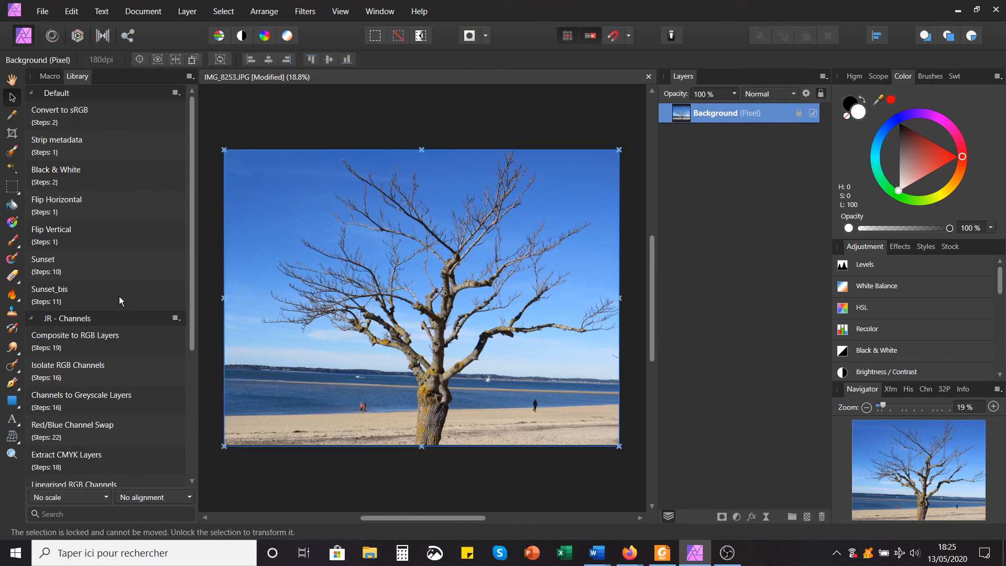
{"action": "left_click", "coordinate": [72, 292]}
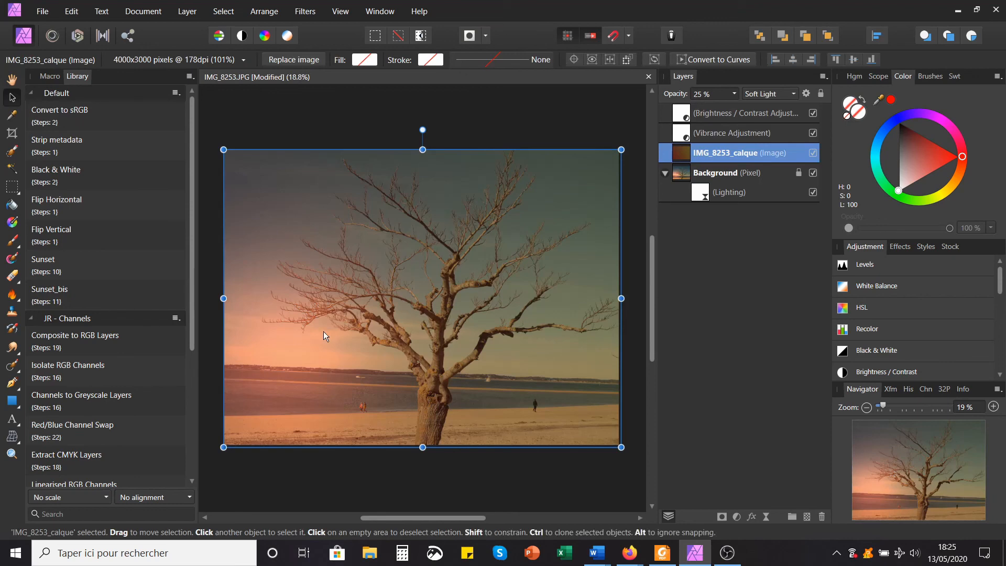
- Reposition the live lighting layer's point light slightly in the glowing sky just above the horizon, and deselect the layer
{"action": "left_click", "coordinate": [707, 197]}
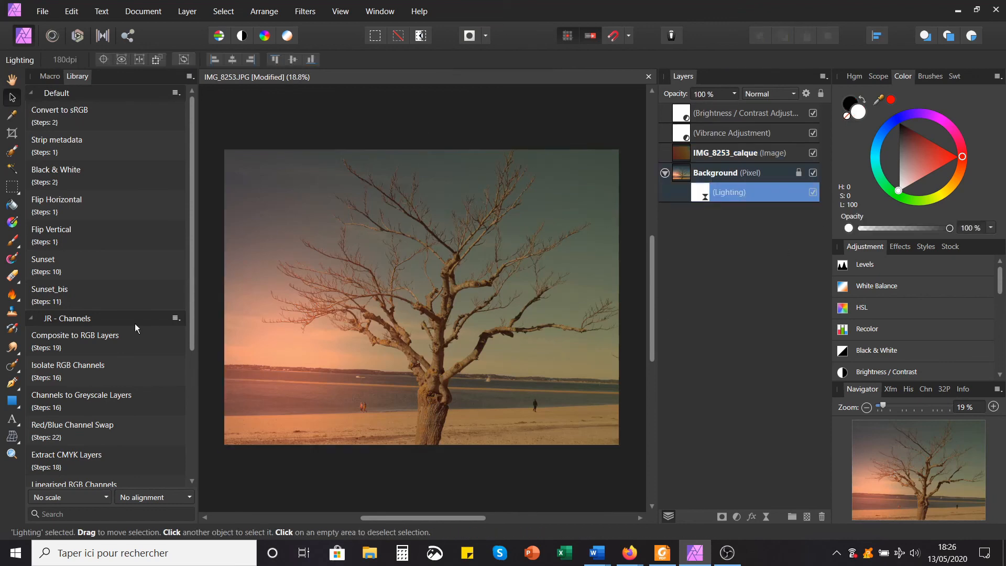
{"action": "double_click", "coordinate": [697, 190]}
{"action": "mouse_move", "coordinate": [283, 353]}
{"action": "left_mouse_down"}
{"action": "mouse_move", "coordinate": [564, 362]}
{"action": "mouse_move", "coordinate": [262, 343]}
{"action": "mouse_move", "coordinate": [281, 351]}
{"action": "left_mouse_up"}
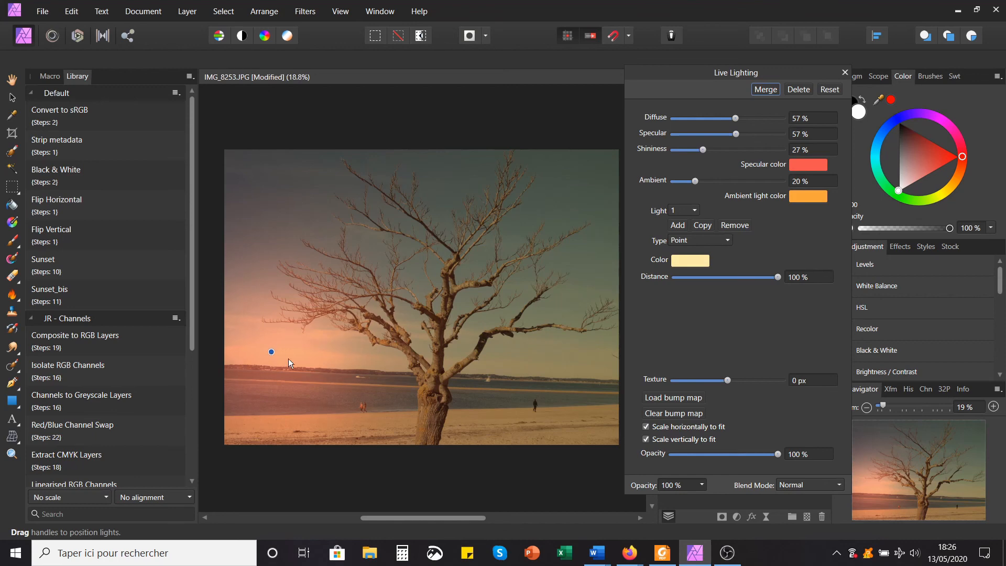
{"action": "left_click_drag", "start_coordinate": [279, 350], "coordinate": [278, 347]}
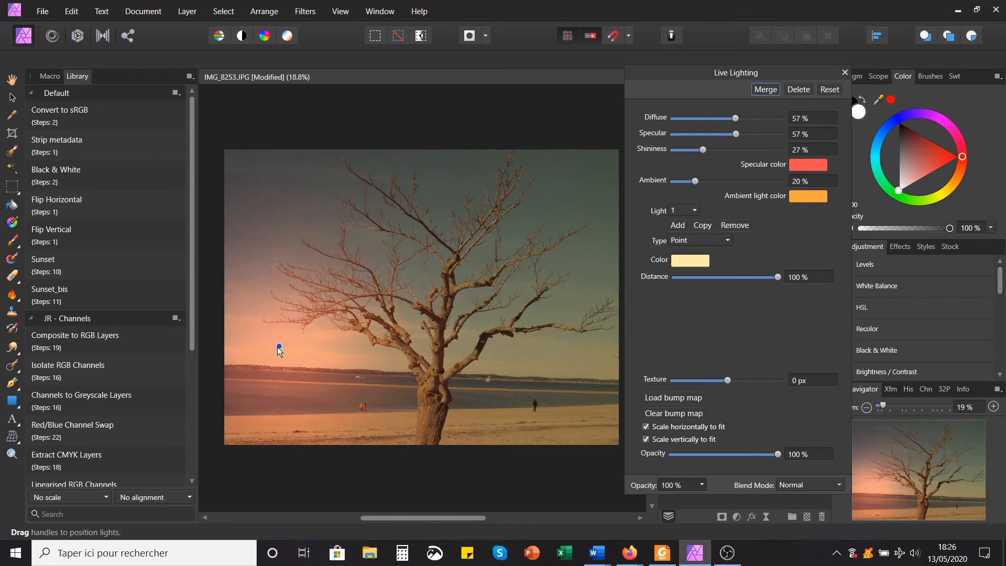
{"action": "left_click", "coordinate": [844, 73]}
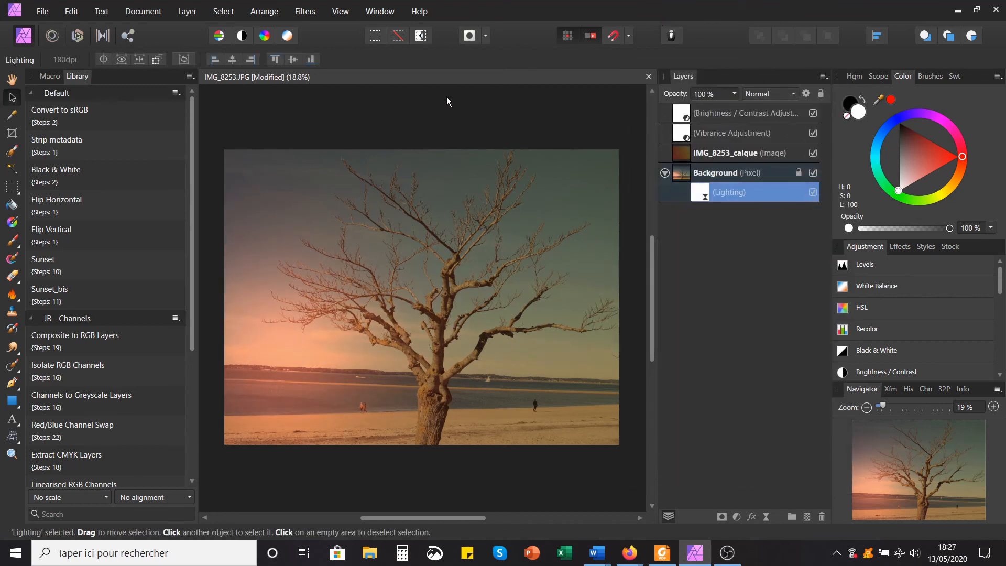
{"action": "left_click", "coordinate": [391, 118]}
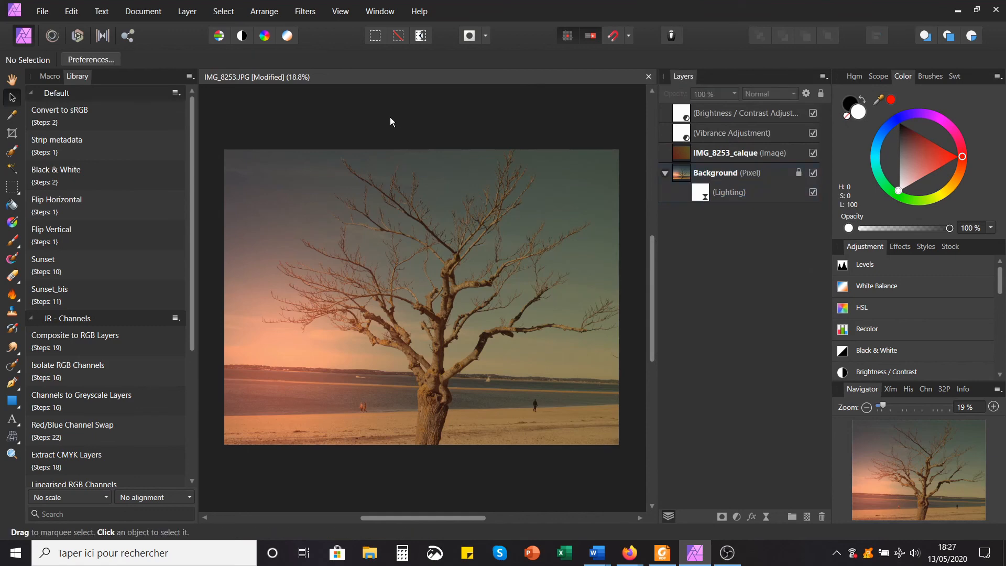